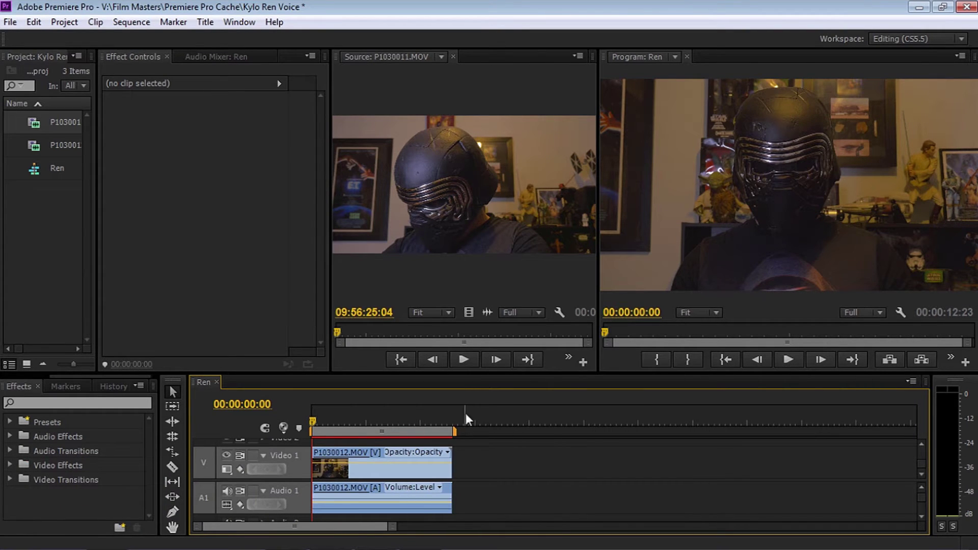
Select the P1030012.MOV clip and scrub through it, then return to the sequence start
{"action": "left_click", "coordinate": [355, 453]}
{"action": "left_click_drag", "start_coordinate": [329, 423], "coordinate": [390, 425]}
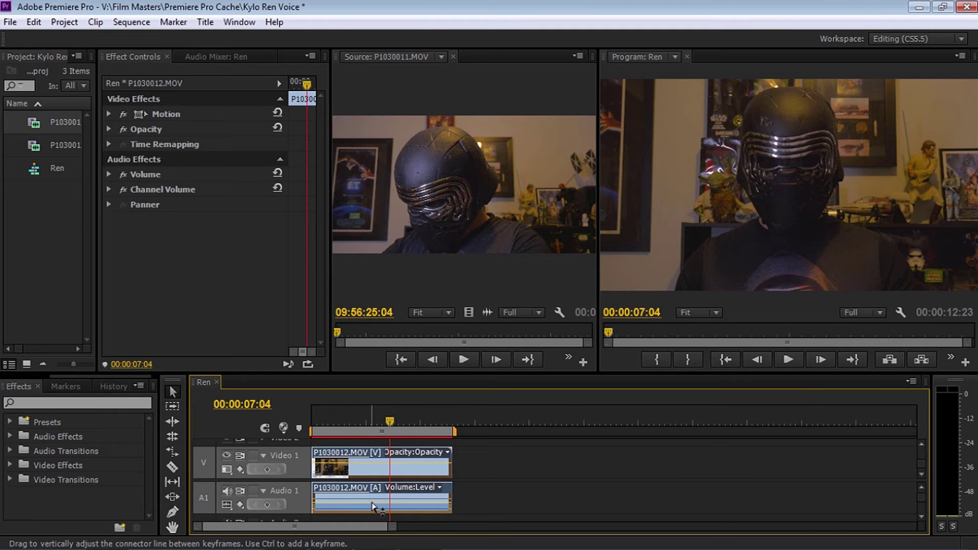
{"action": "key", "text": "Home"}
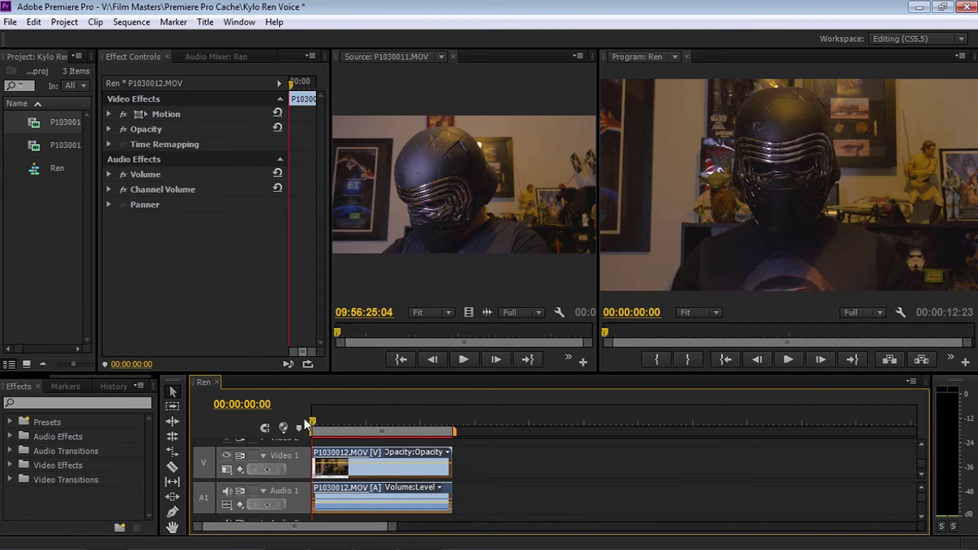
Unlink P1030012.MOV's camera audio from its video and delete the audio clip
{"action": "right_click", "coordinate": [381, 502]}
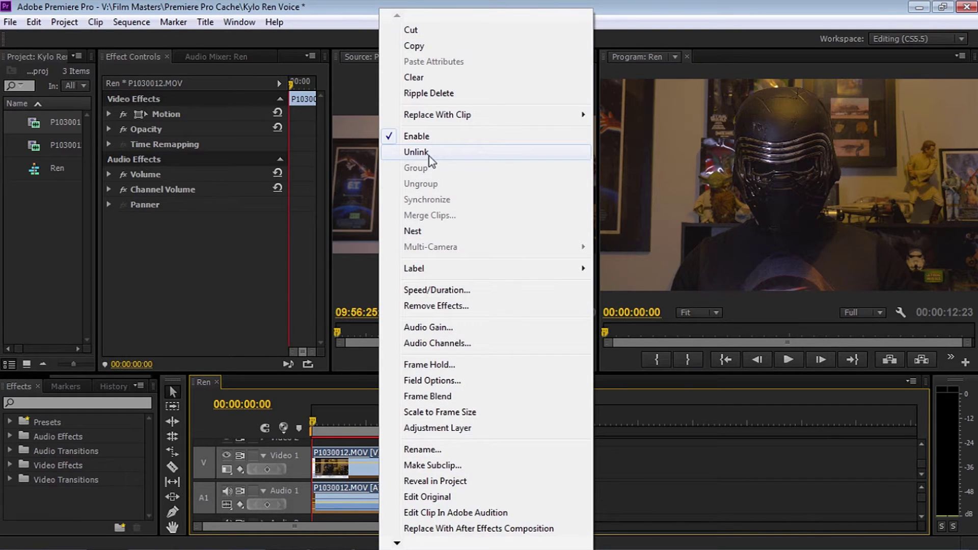
{"action": "left_click", "coordinate": [416, 152]}
{"action": "left_click_drag", "start_coordinate": [351, 455], "coordinate": [328, 455]}
{"action": "left_click", "coordinate": [349, 493]}
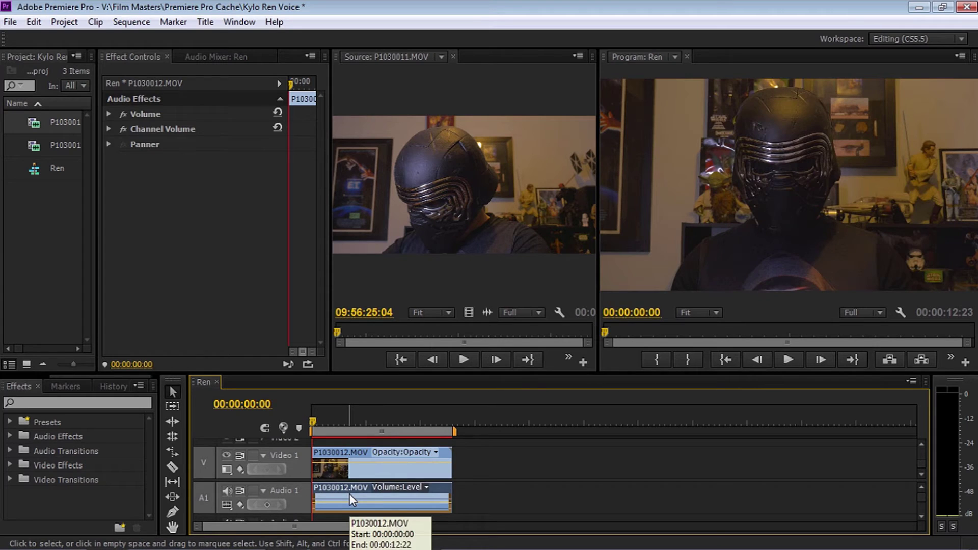
{"action": "key", "text": "Delete"}
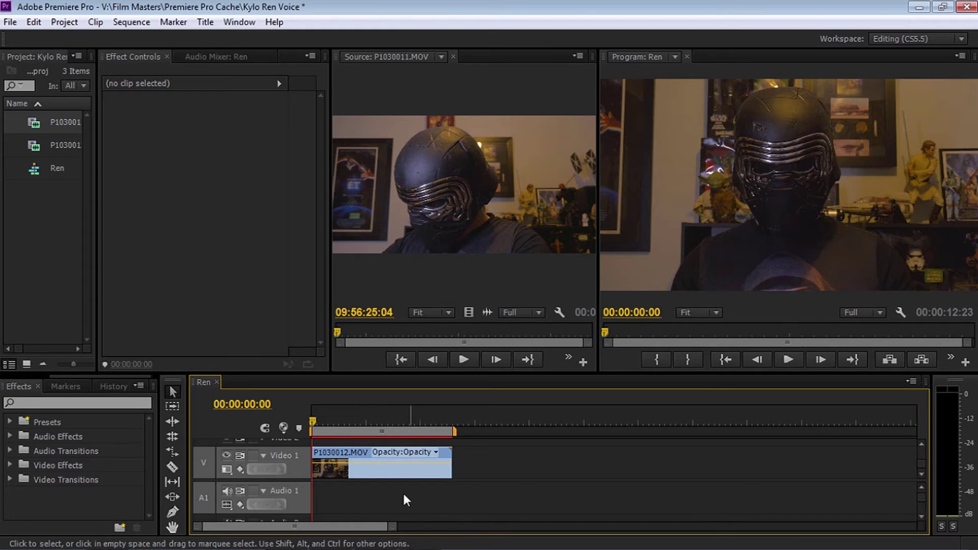
Arm Audio 1 in the Audio Mixer and record a voice take as Audio 1_1.wav
{"action": "left_click", "coordinate": [238, 57]}
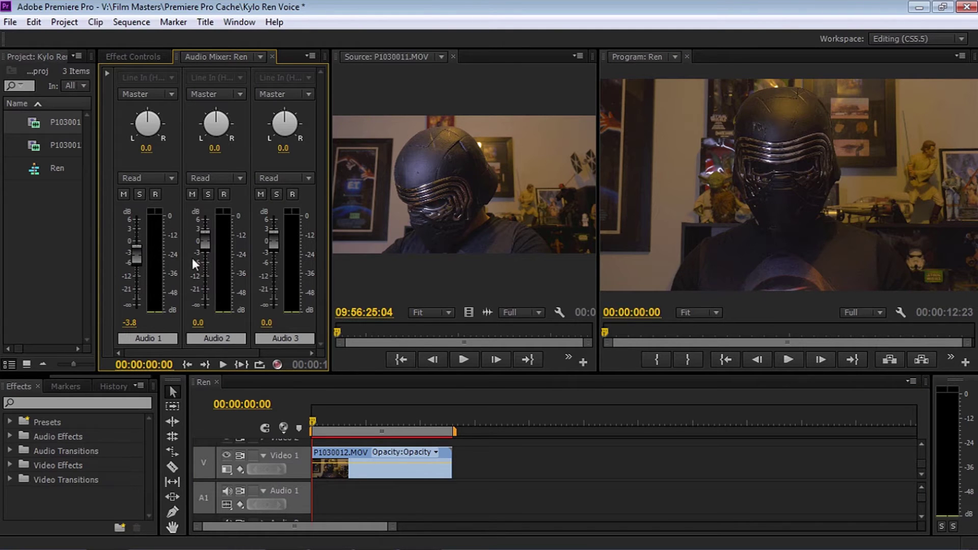
{"action": "left_click", "coordinate": [156, 194]}
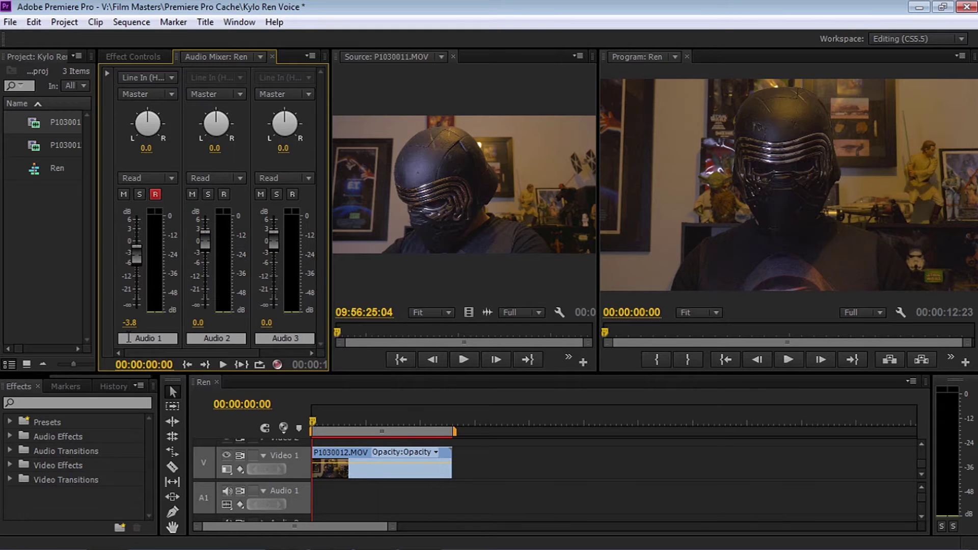
{"action": "left_click", "coordinate": [277, 365]}
{"action": "left_click", "coordinate": [223, 364]}
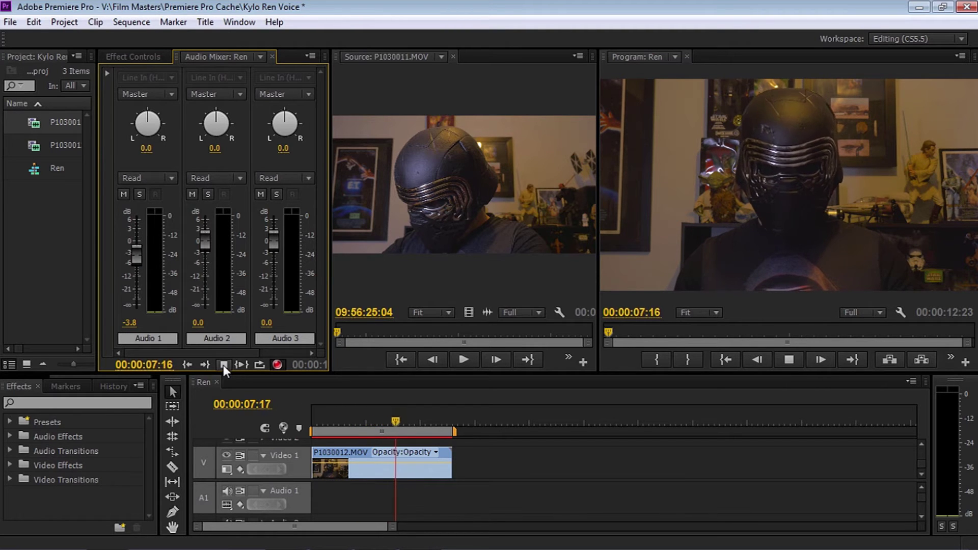
{"action": "left_click", "coordinate": [223, 365]}
Play the recorded voice take back from the start of the sequence
{"action": "left_click_drag", "start_coordinate": [400, 423], "coordinate": [292, 426]}
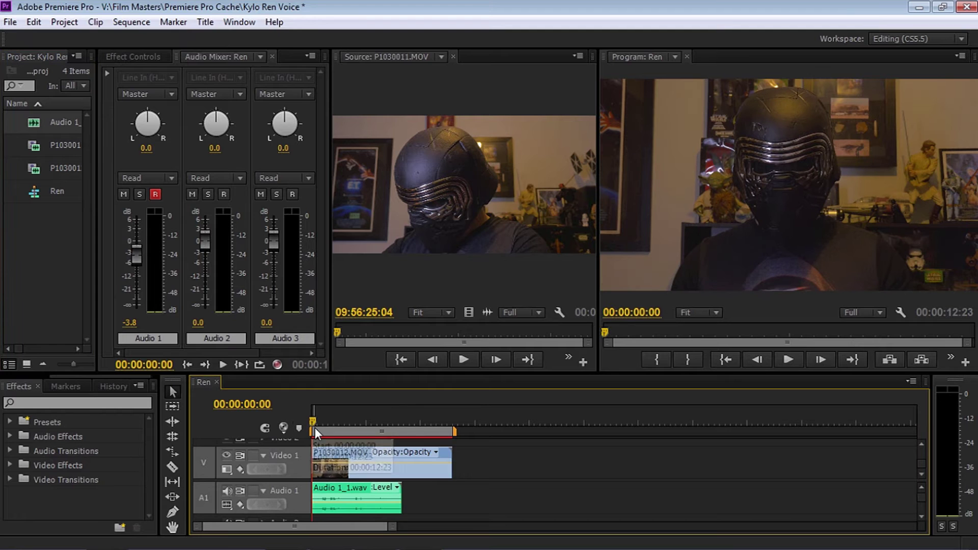
{"action": "key", "text": "space"}
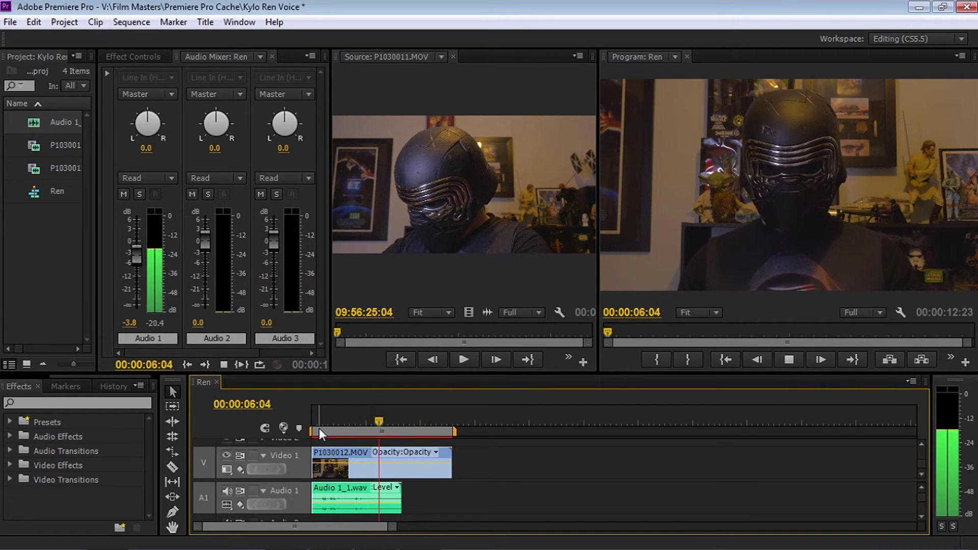
{"action": "key", "text": "space"}
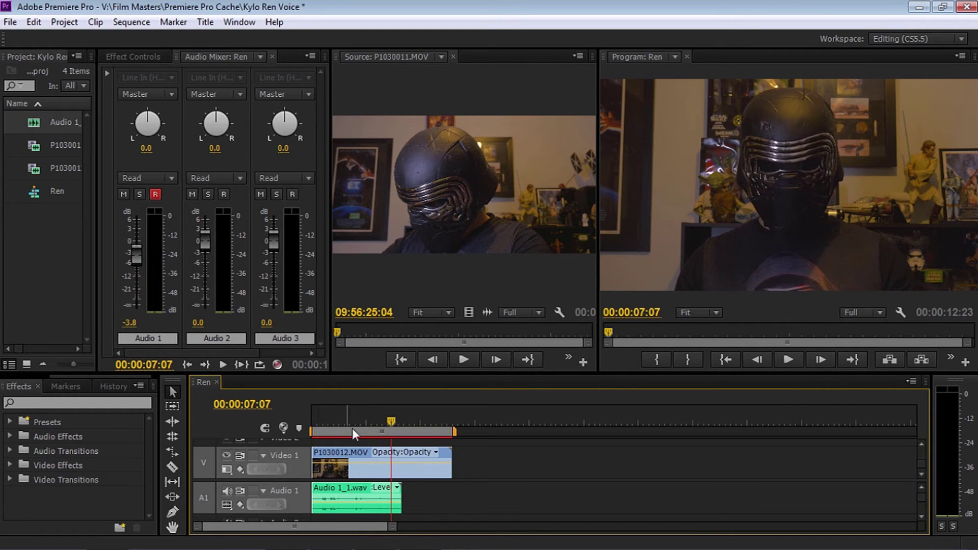
{"action": "left_click_drag", "start_coordinate": [393, 422], "coordinate": [259, 424]}
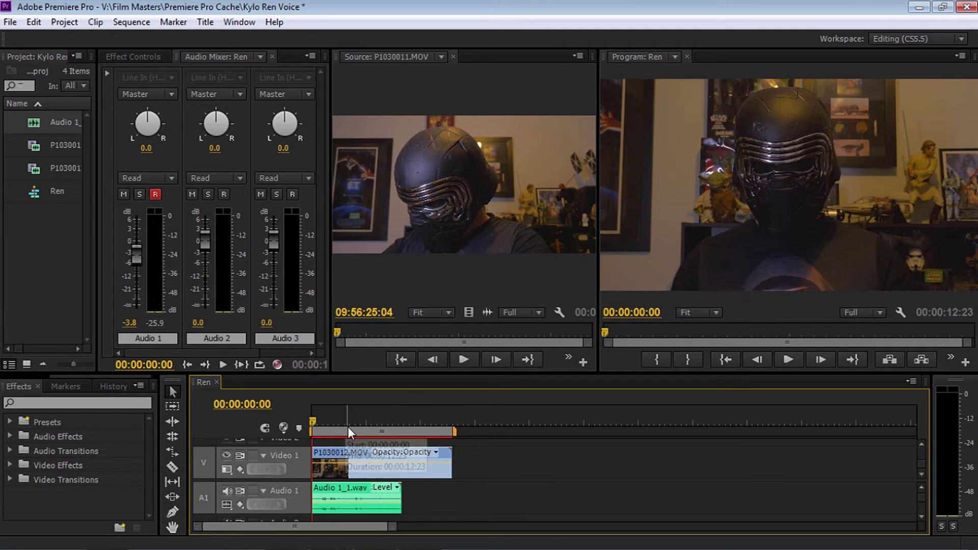
{"action": "left_click", "coordinate": [139, 57]}
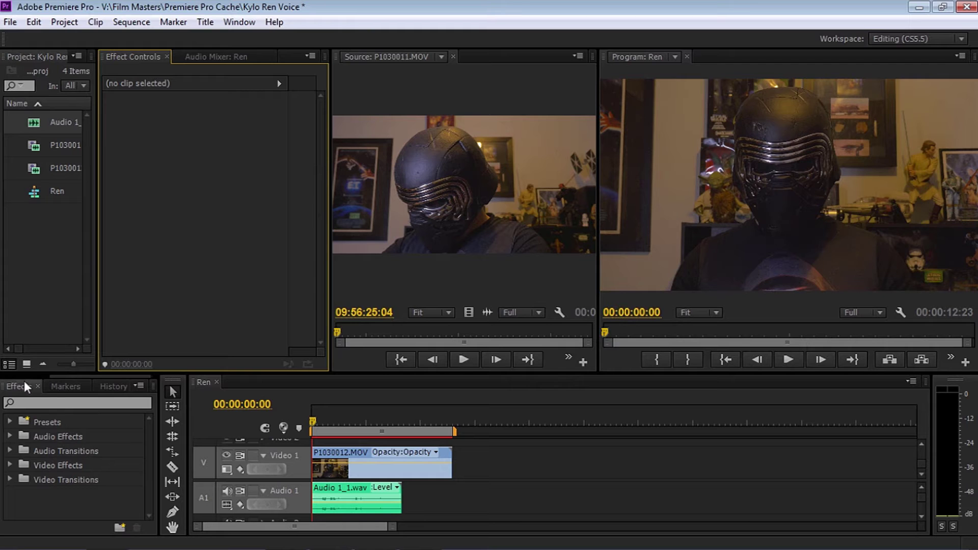
Apply the Bass audio effect to the Audio 1_1.wav clip
{"action": "left_click", "coordinate": [10, 437]}
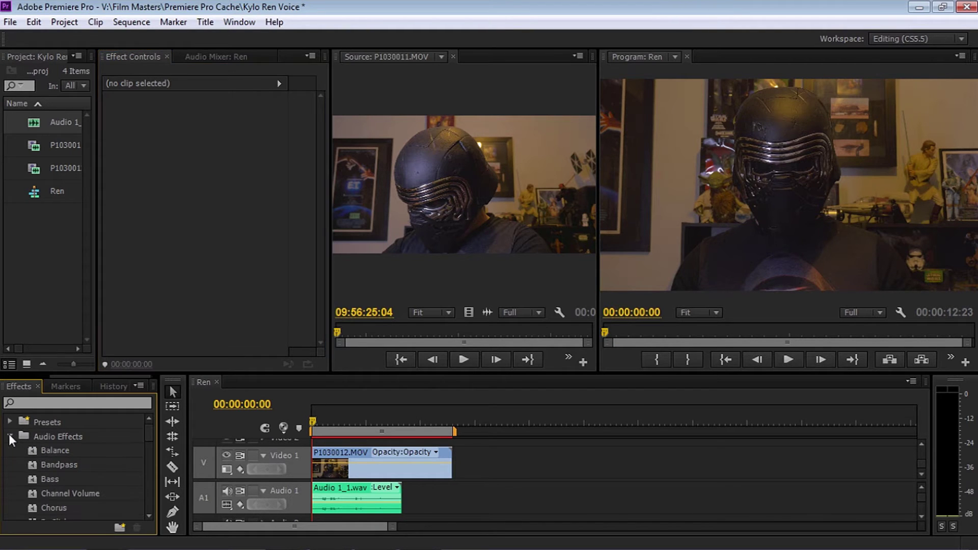
{"action": "left_click_drag", "start_coordinate": [153, 375], "coordinate": [151, 189]}
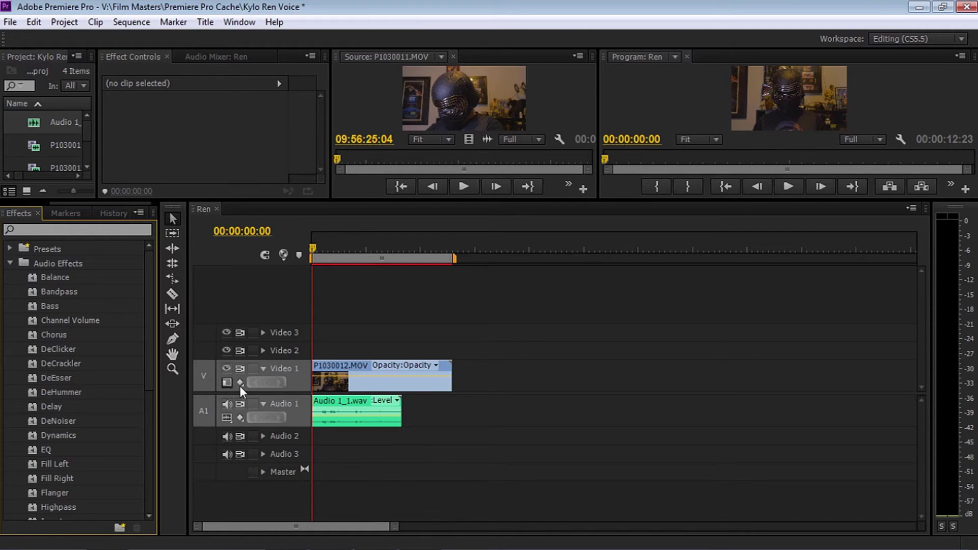
{"action": "mouse_move", "coordinate": [328, 403]}
{"action": "left_click_drag", "start_coordinate": [33, 305], "coordinate": [339, 402]}
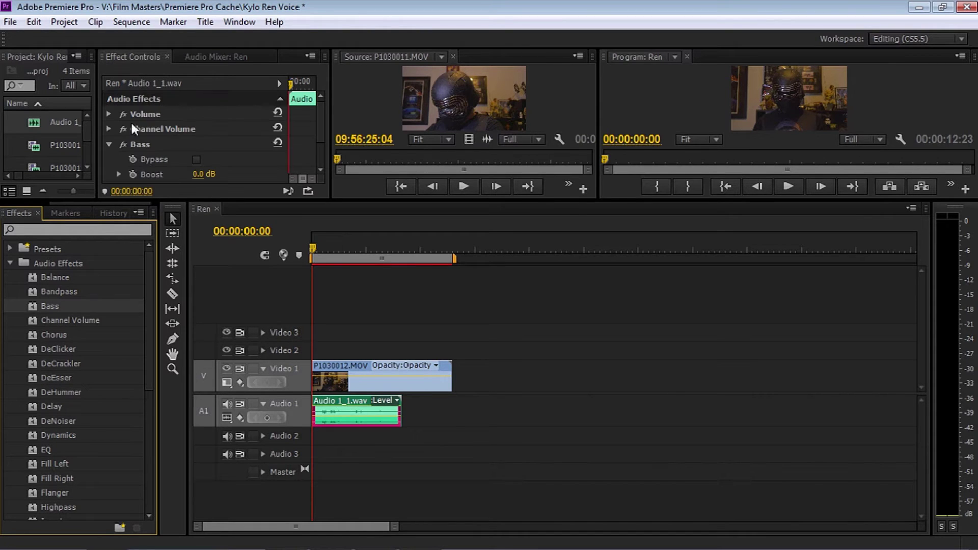
{"action": "left_click", "coordinate": [110, 144]}
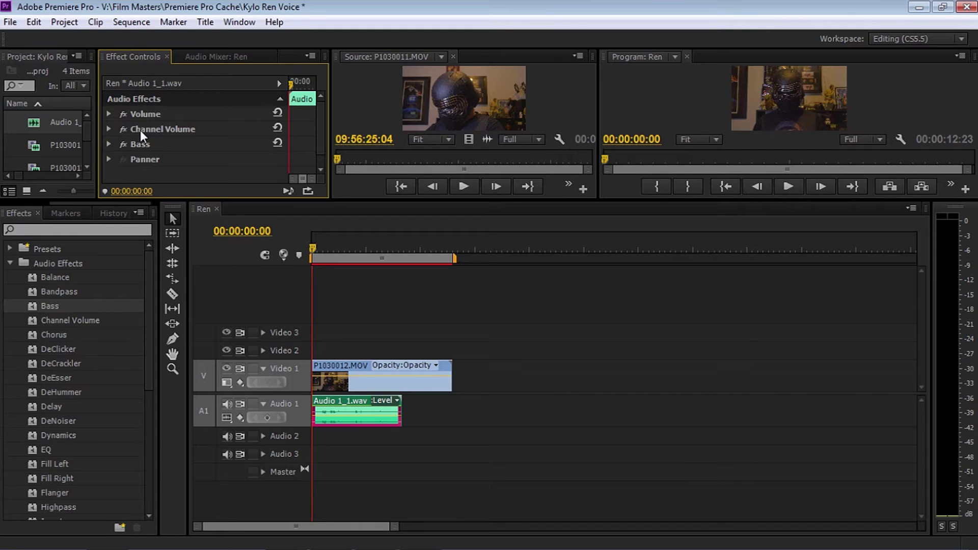
Add EQ, PitchShifter and Reverb to the Audio 1_1.wav clip
{"action": "left_click_drag", "start_coordinate": [144, 272], "coordinate": [145, 295]}
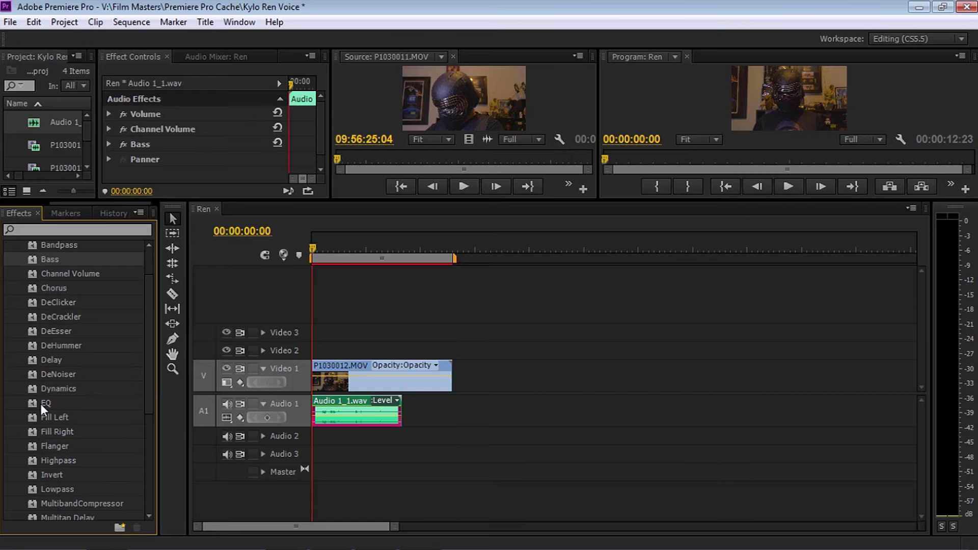
{"action": "left_click_drag", "start_coordinate": [41, 403], "coordinate": [356, 414]}
{"action": "scroll", "coordinate": [145, 418], "scroll_direction": "down", "scroll_amount": 3}
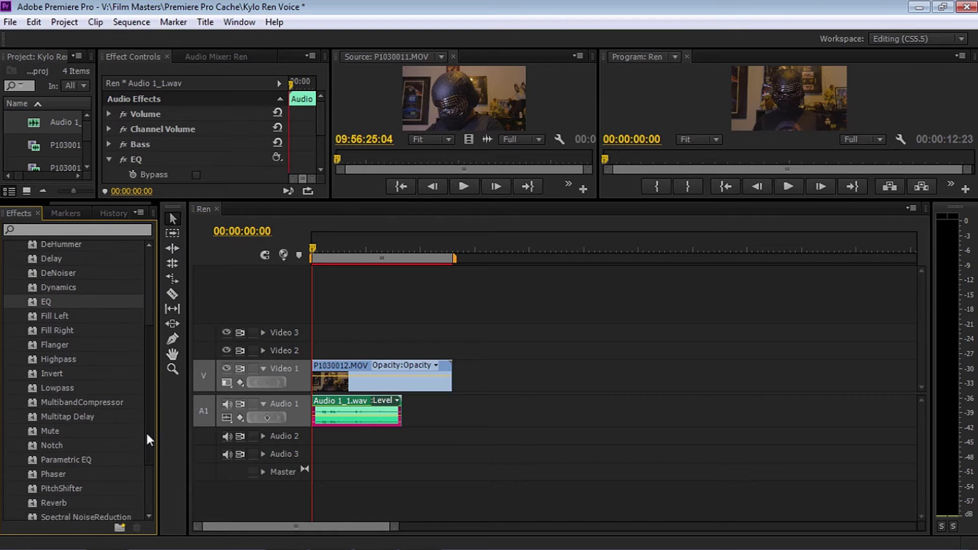
{"action": "scroll", "coordinate": [146, 440], "scroll_direction": "down", "scroll_amount": 2}
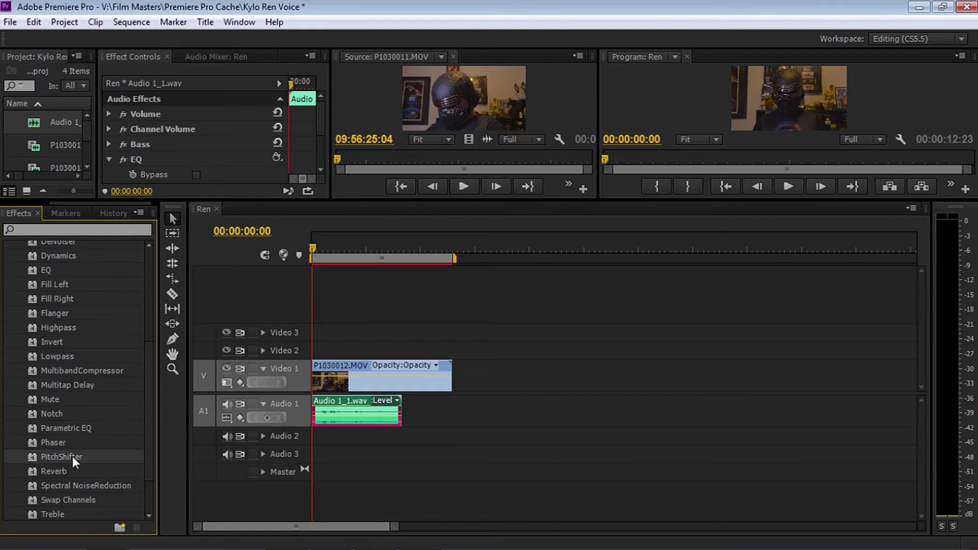
{"action": "left_click_drag", "start_coordinate": [73, 457], "coordinate": [333, 410]}
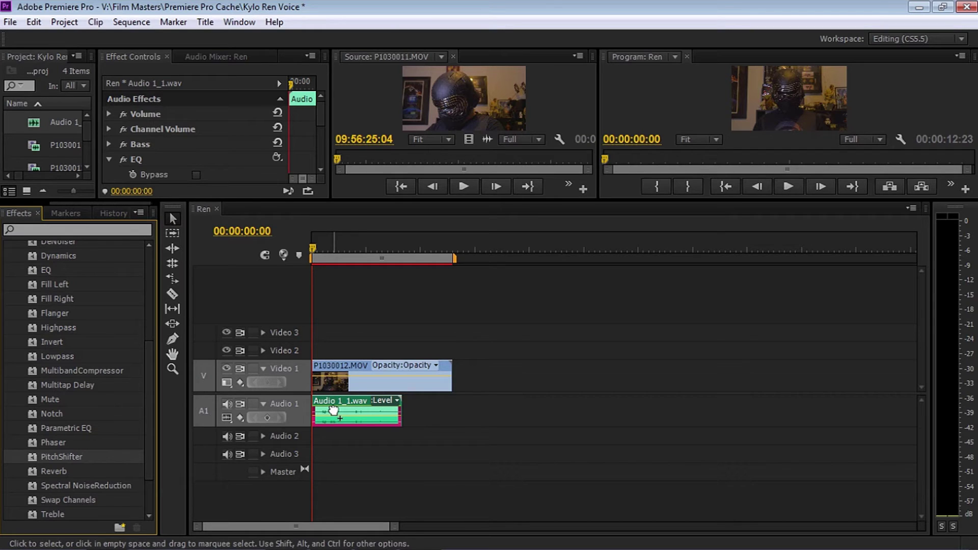
{"action": "scroll", "coordinate": [149, 380], "scroll_direction": "down", "scroll_amount": 3}
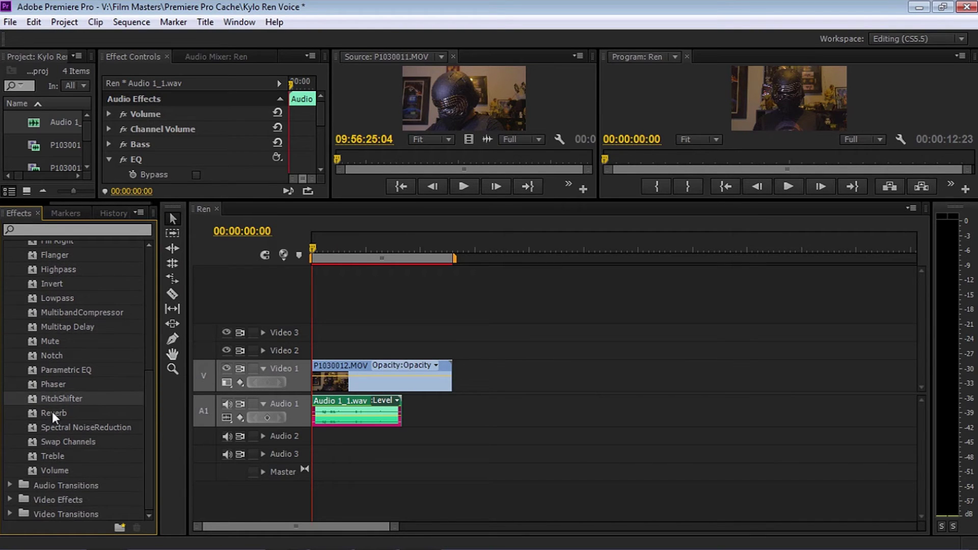
{"action": "left_click_drag", "start_coordinate": [49, 412], "coordinate": [336, 414]}
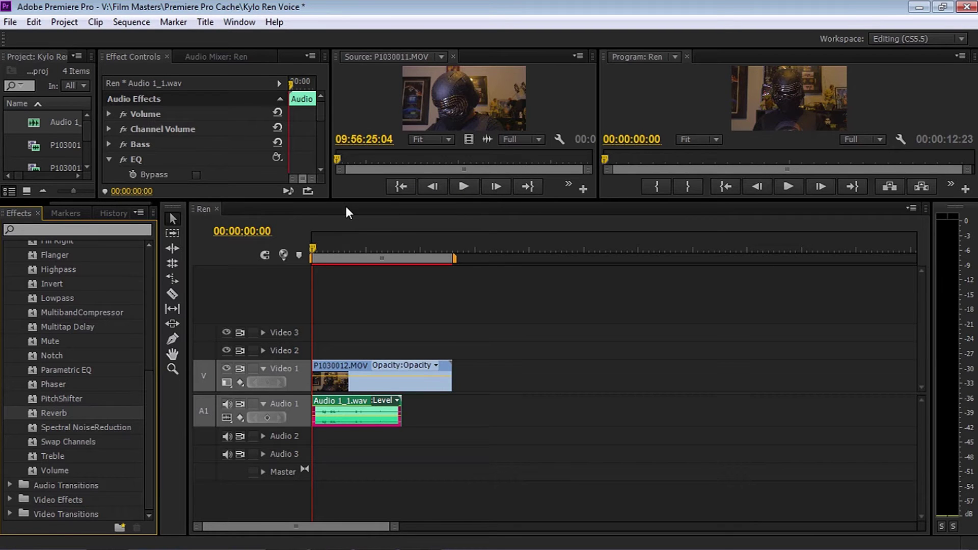
{"action": "left_click_drag", "start_coordinate": [344, 202], "coordinate": [346, 326]}
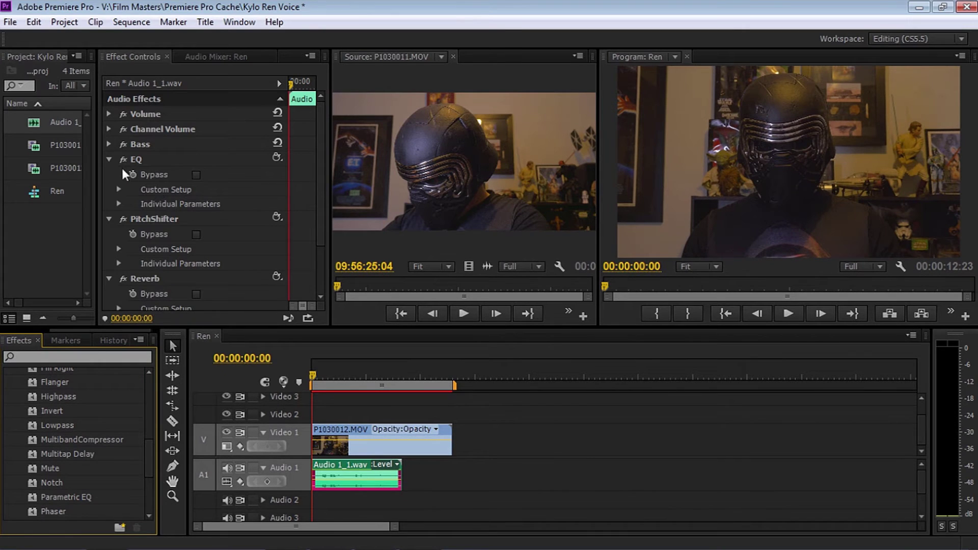
Collapse the EQ, PitchShifter and Reverb controls and preview the processed voice in the Ren sequence
{"action": "left_click", "coordinate": [109, 159]}
{"action": "left_click", "coordinate": [109, 174]}
{"action": "left_click", "coordinate": [108, 190]}
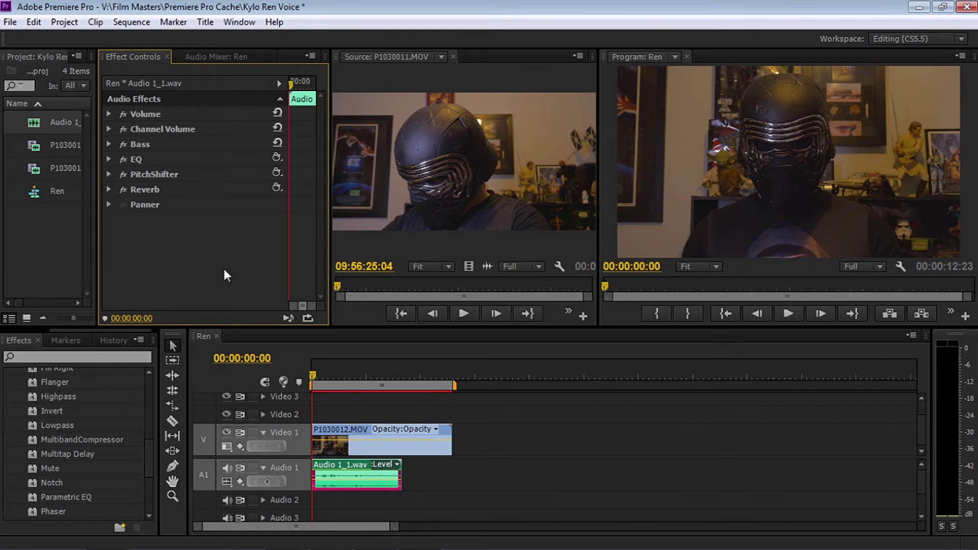
{"action": "key", "text": "space"}
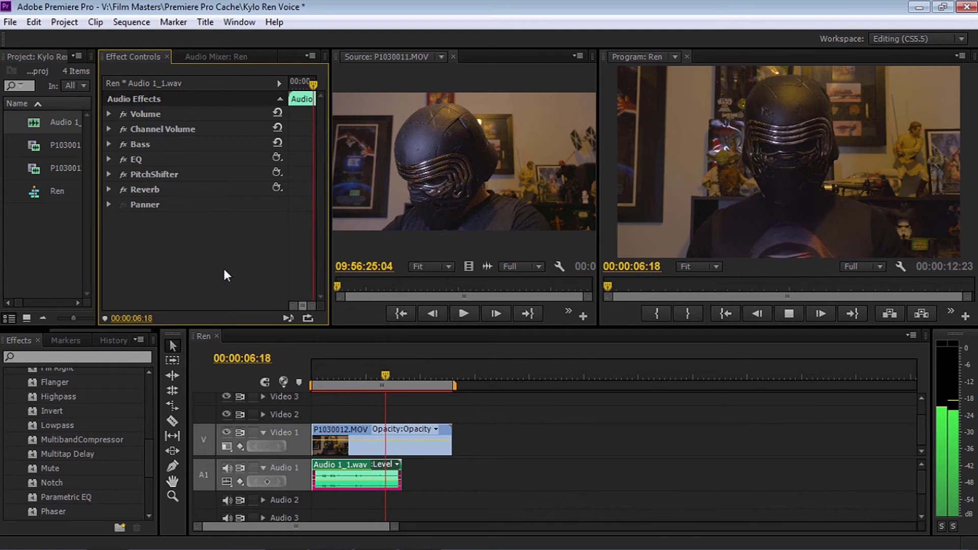
{"action": "key", "text": "space"}
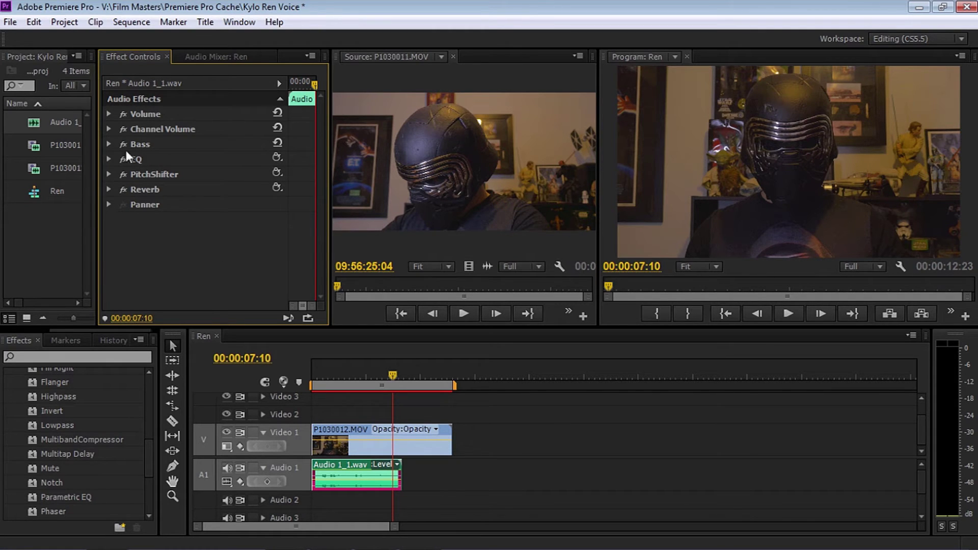
Set the Bass effect's Boost on Audio 1_1.wav to 8.0 dB
{"action": "left_click", "coordinate": [108, 144]}
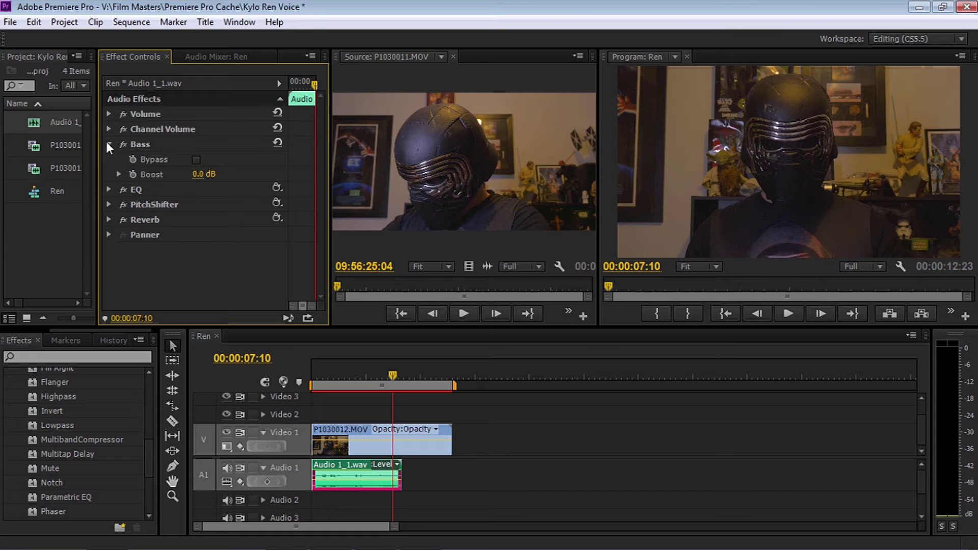
{"action": "left_click", "coordinate": [118, 173]}
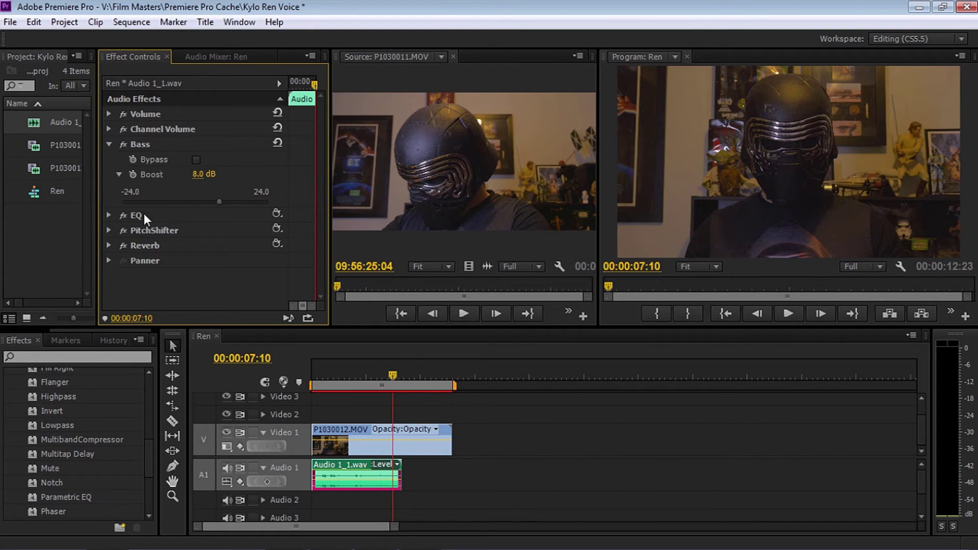
{"action": "left_click", "coordinate": [109, 144]}
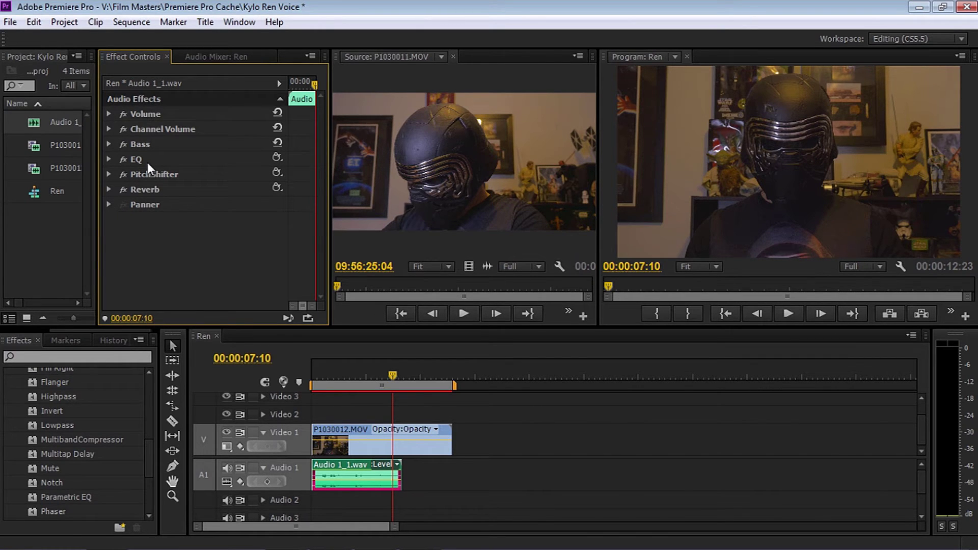
Set PitchShifter's Pitch to -3 semitones and FormantPreserve to Off
{"action": "left_click", "coordinate": [109, 174]}
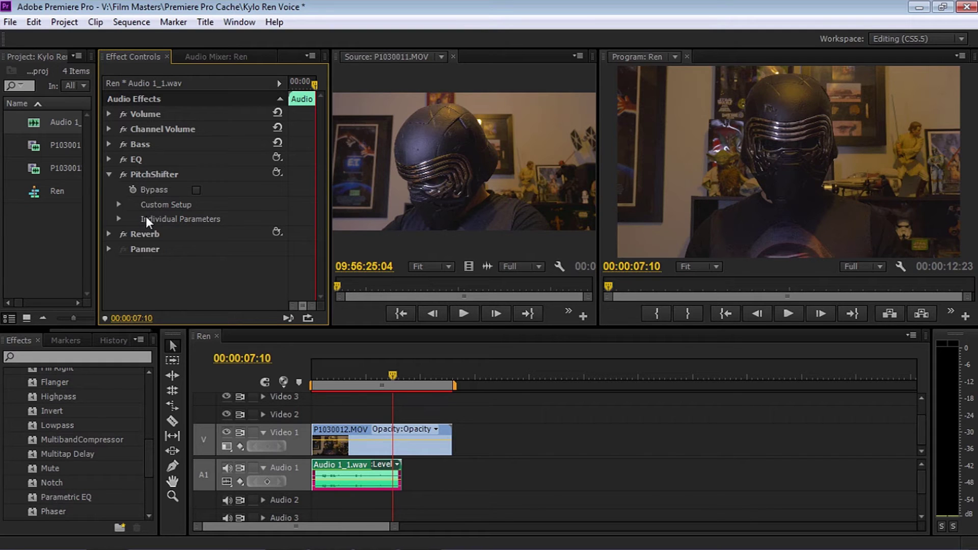
{"action": "left_click", "coordinate": [118, 220]}
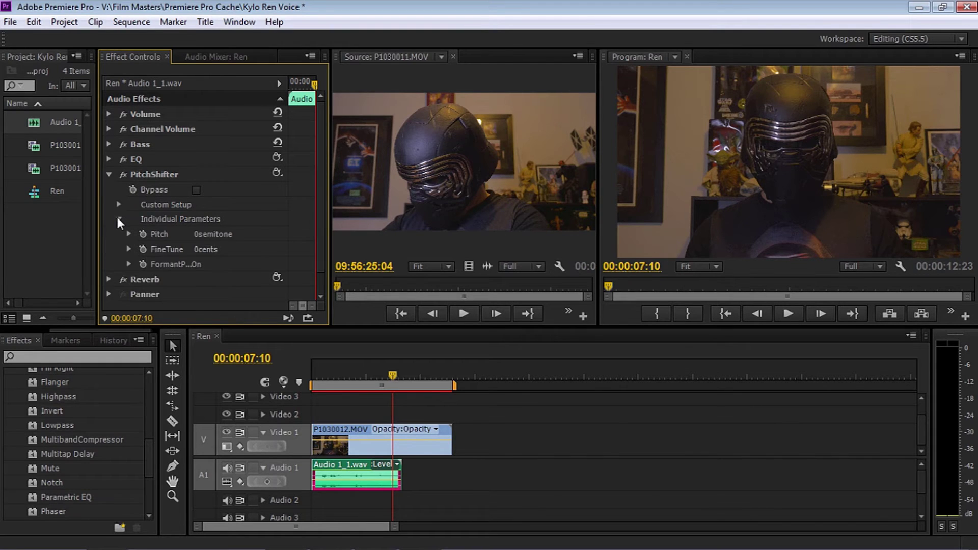
{"action": "left_click", "coordinate": [129, 234]}
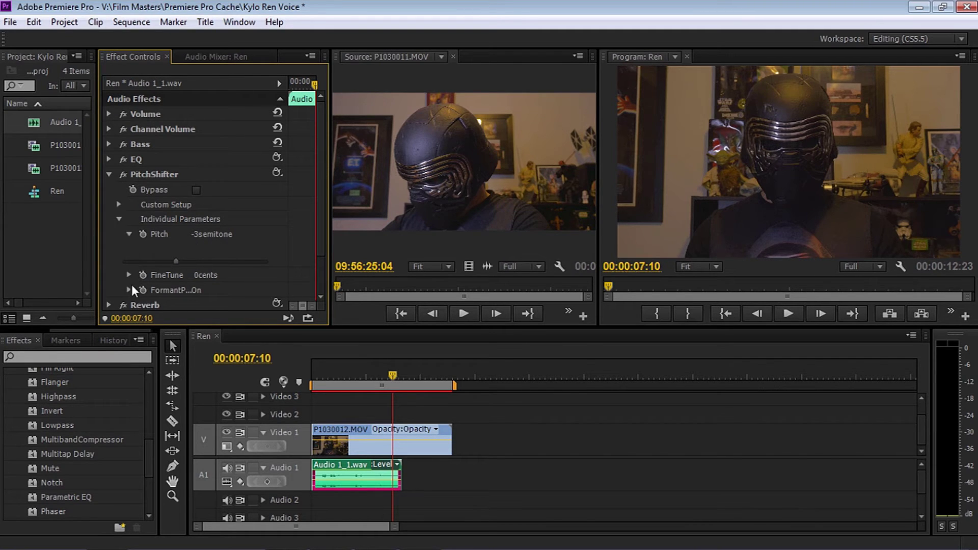
{"action": "left_click_drag", "start_coordinate": [316, 200], "coordinate": [311, 239]}
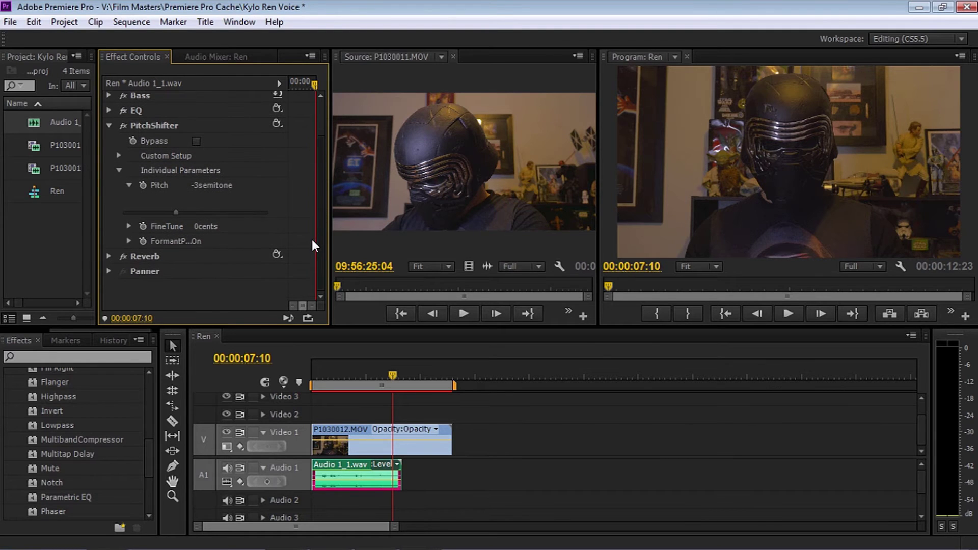
{"action": "left_click", "coordinate": [128, 241]}
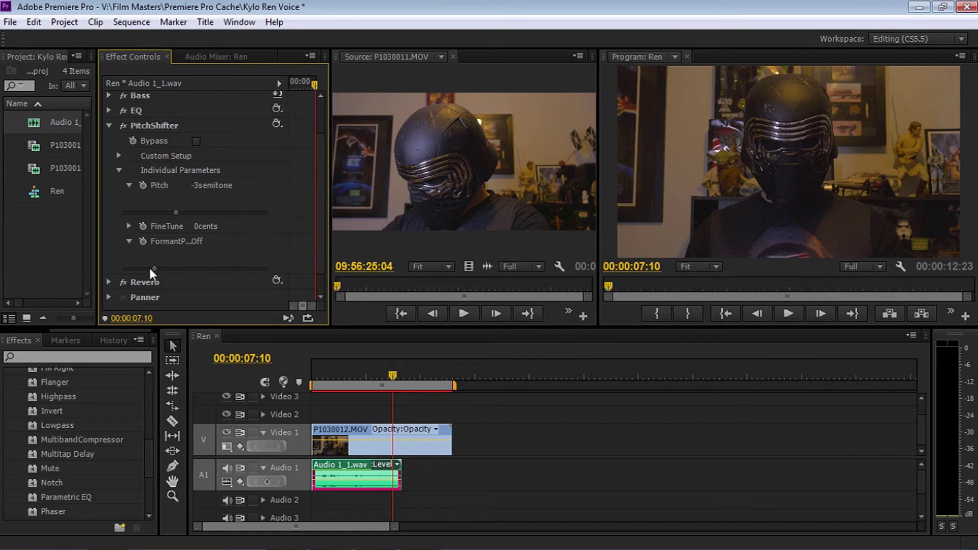
Reduce the Reverb Size on Audio 1_1.wav from 29.52% to 8.46%
{"action": "left_click", "coordinate": [109, 125]}
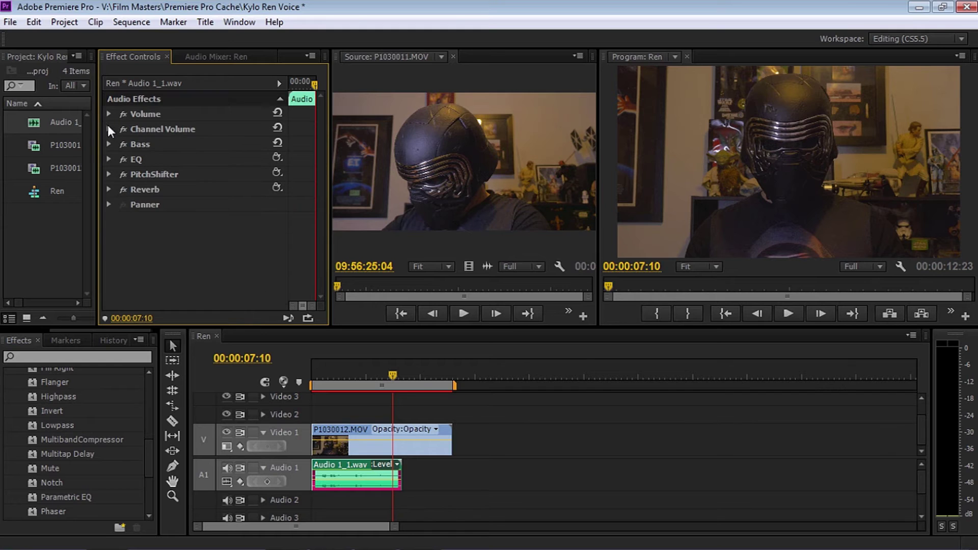
{"action": "left_click", "coordinate": [108, 189]}
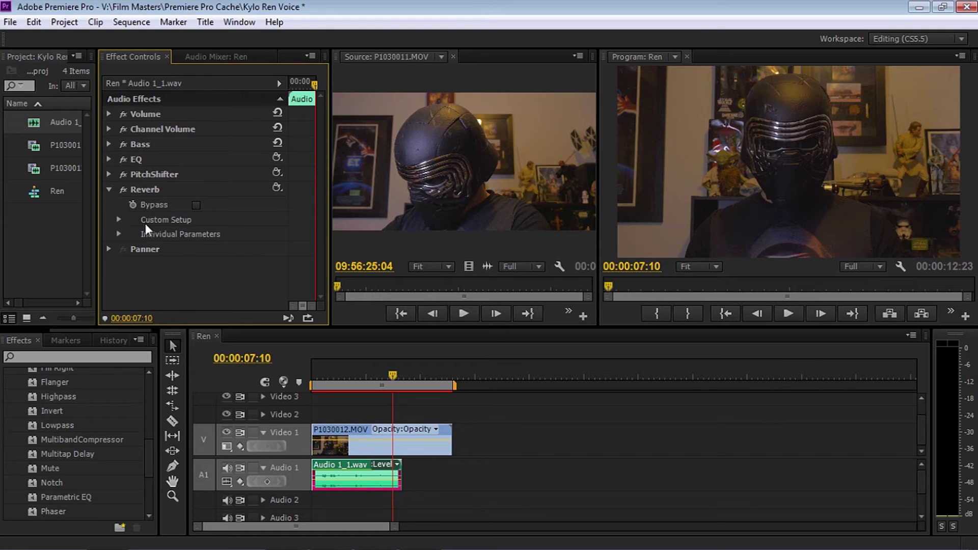
{"action": "left_click", "coordinate": [118, 233]}
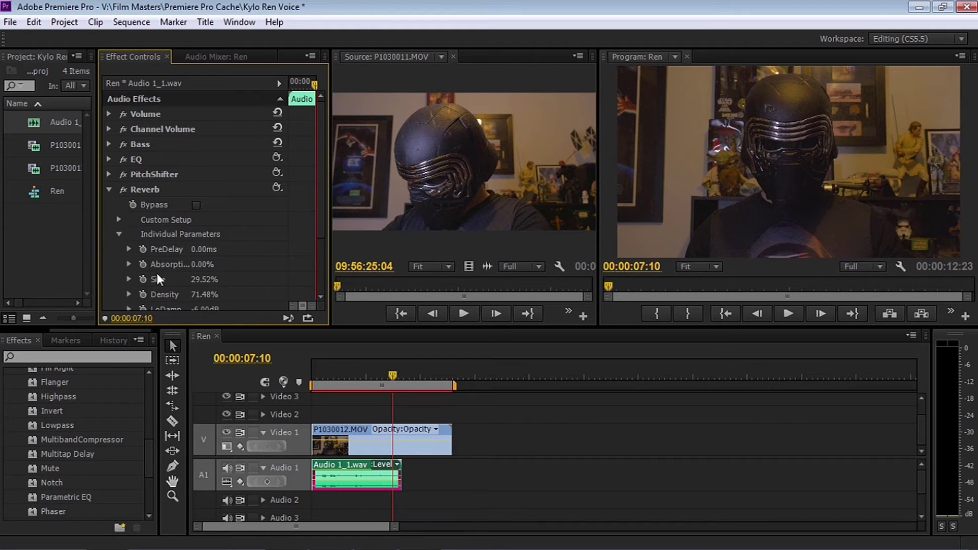
{"action": "left_click", "coordinate": [128, 278]}
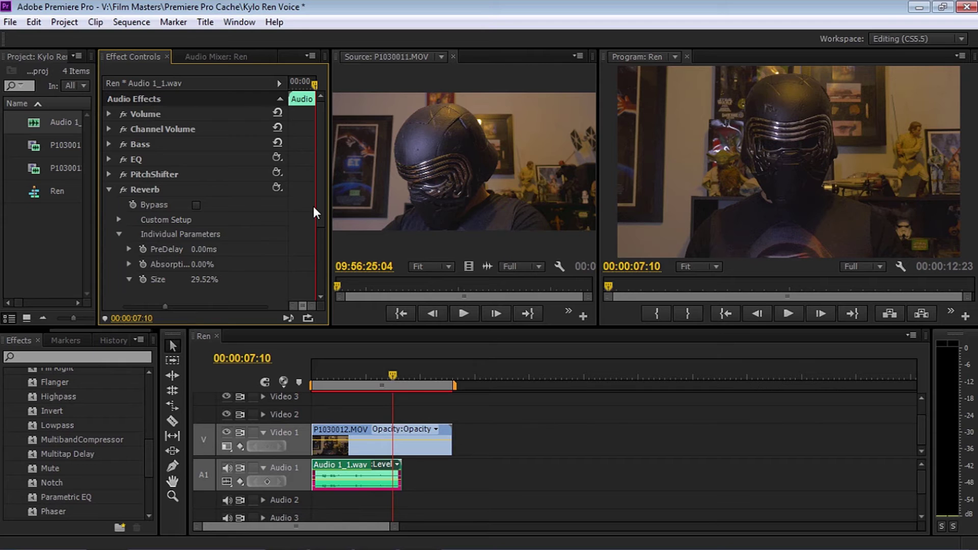
{"action": "left_click_drag", "start_coordinate": [315, 206], "coordinate": [317, 255]}
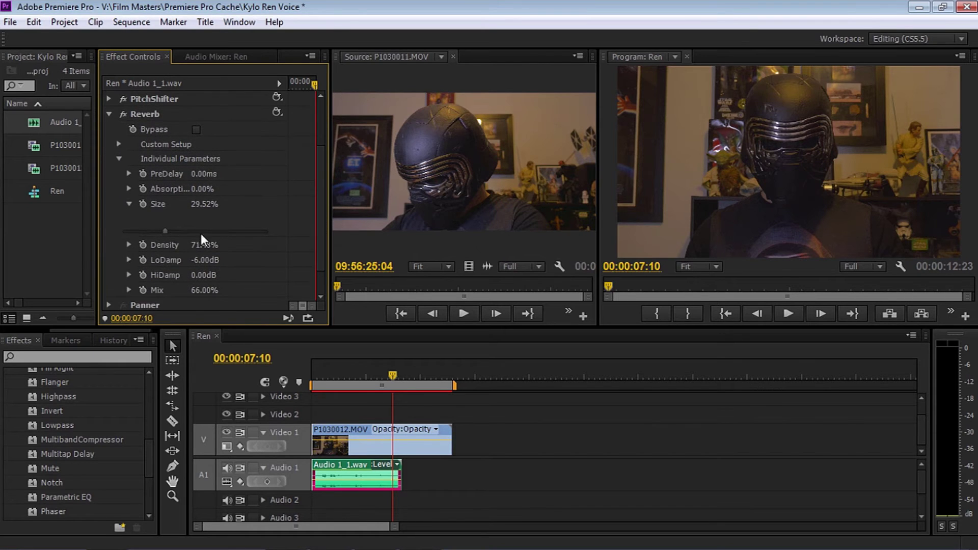
{"action": "left_click_drag", "start_coordinate": [164, 232], "coordinate": [133, 231]}
{"action": "left_click", "coordinate": [119, 158]}
{"action": "left_click", "coordinate": [108, 188]}
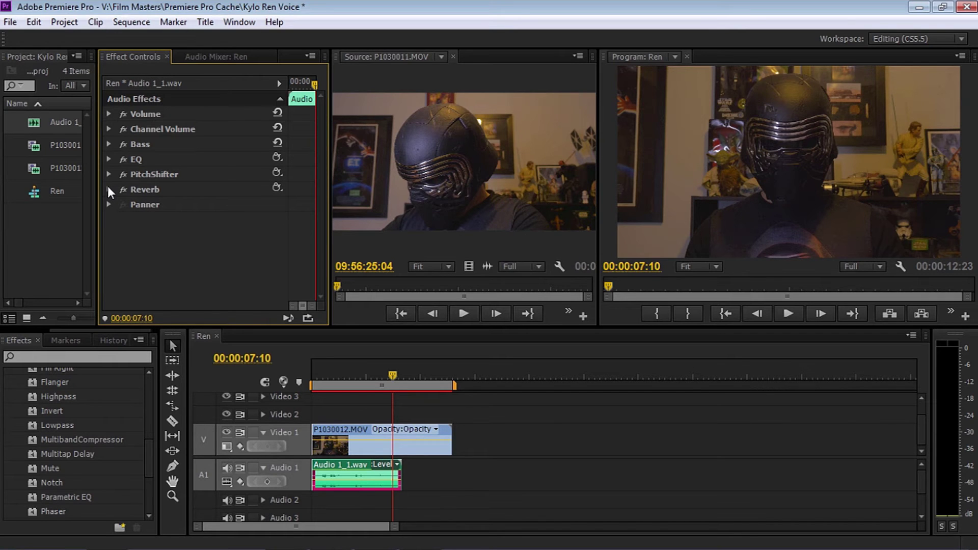
Load the 1940 preset into the Audio 1_1.wav EQ effect
{"action": "left_click", "coordinate": [108, 159]}
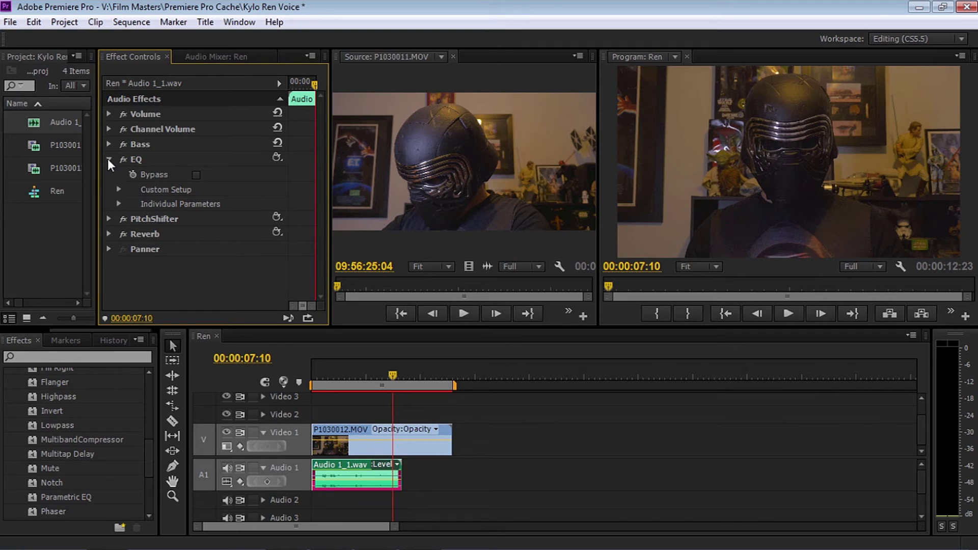
{"action": "left_click", "coordinate": [281, 161]}
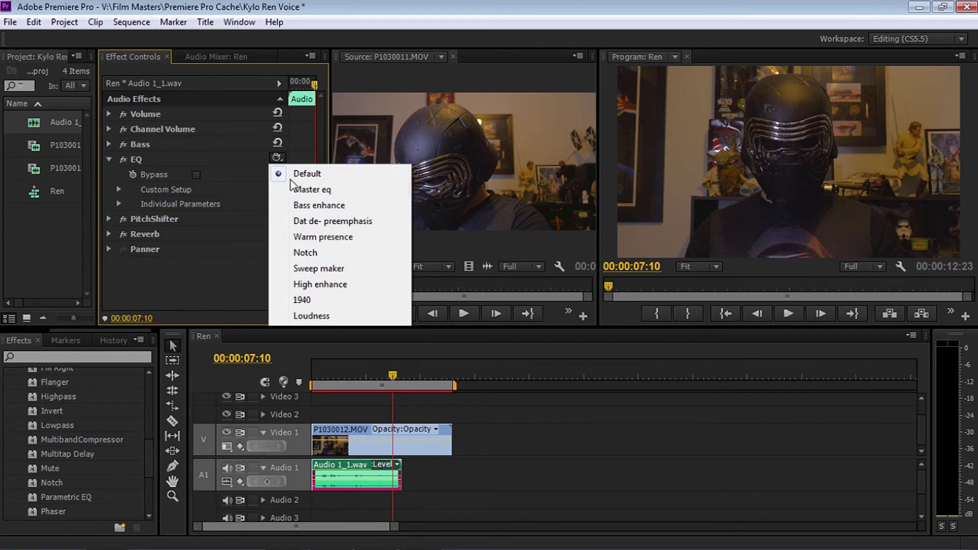
{"action": "left_click", "coordinate": [302, 300]}
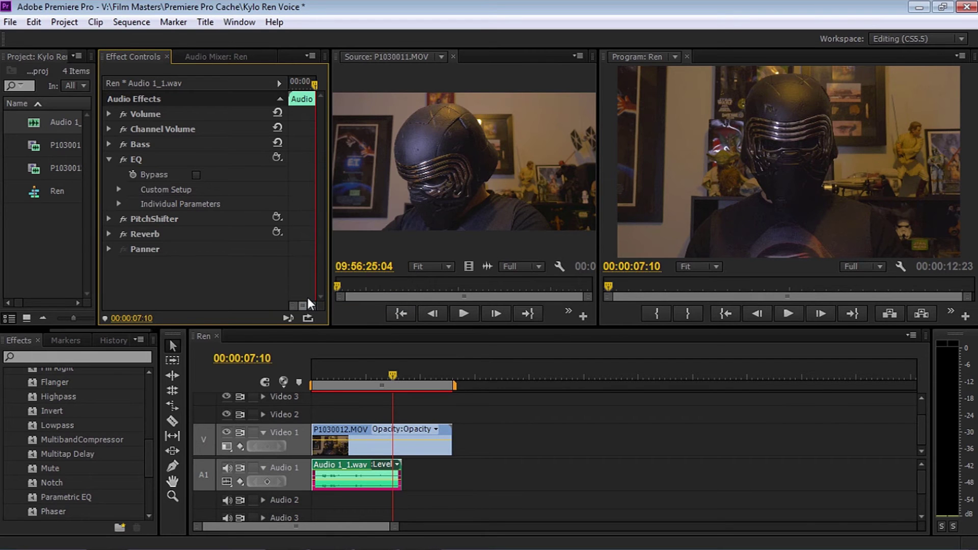
Show the five-band EQ graph (Low 241 Hz to High 2054 Hz) and play the voice from the start
{"action": "left_click", "coordinate": [118, 189]}
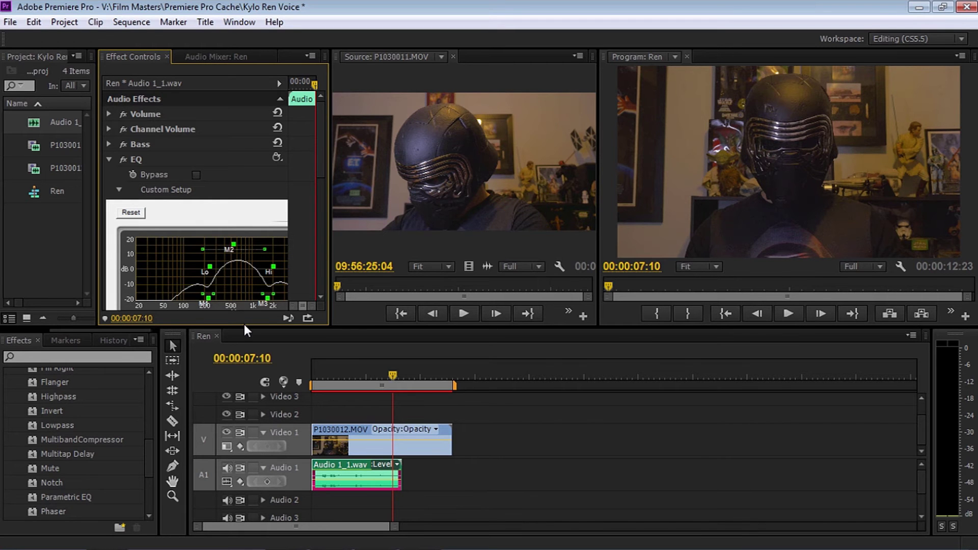
{"action": "left_click_drag", "start_coordinate": [244, 326], "coordinate": [232, 522]}
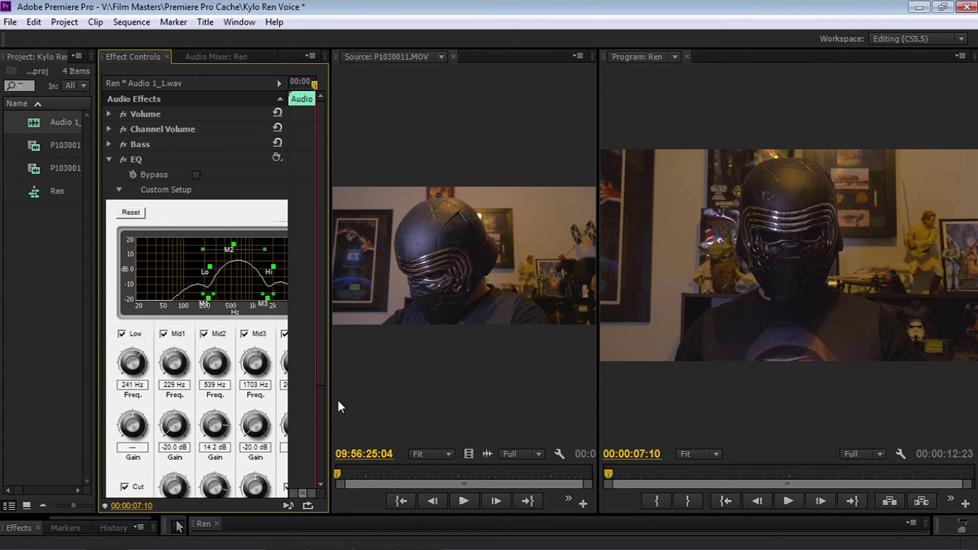
{"action": "left_click_drag", "start_coordinate": [330, 401], "coordinate": [453, 398]}
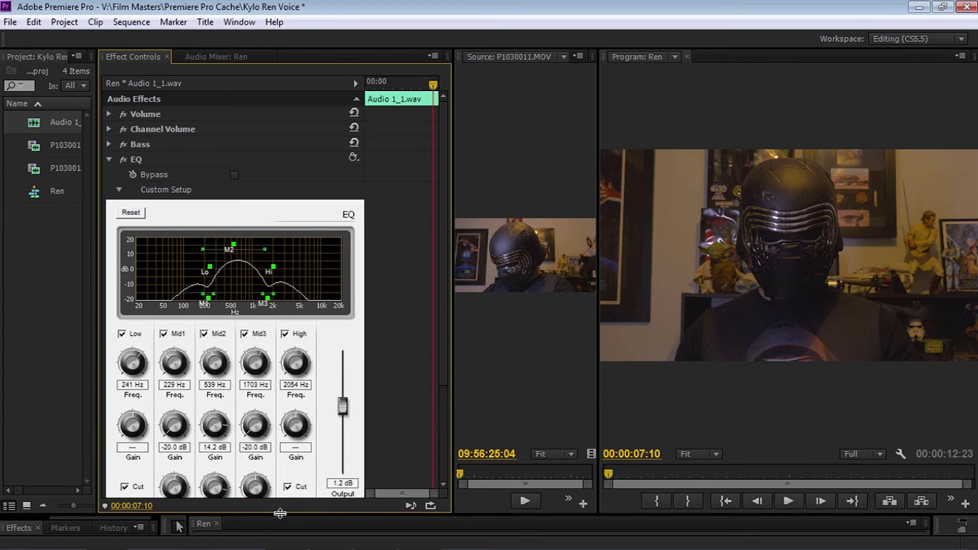
{"action": "left_click_drag", "start_coordinate": [281, 513], "coordinate": [282, 405]}
{"action": "left_click_drag", "start_coordinate": [444, 185], "coordinate": [443, 241]}
{"action": "left_click_drag", "start_coordinate": [293, 405], "coordinate": [293, 329]}
{"action": "left_click_drag", "start_coordinate": [392, 378], "coordinate": [305, 380]}
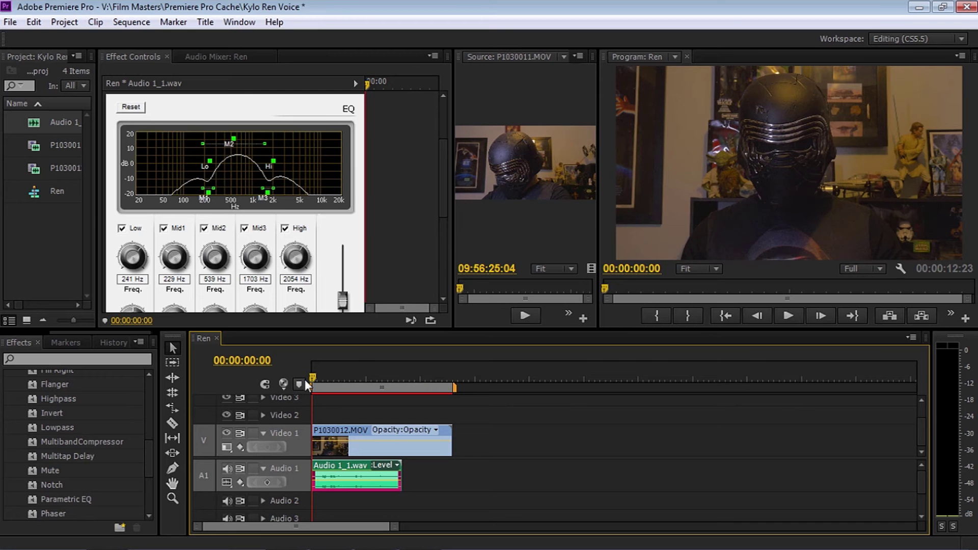
{"action": "key", "text": "space"}
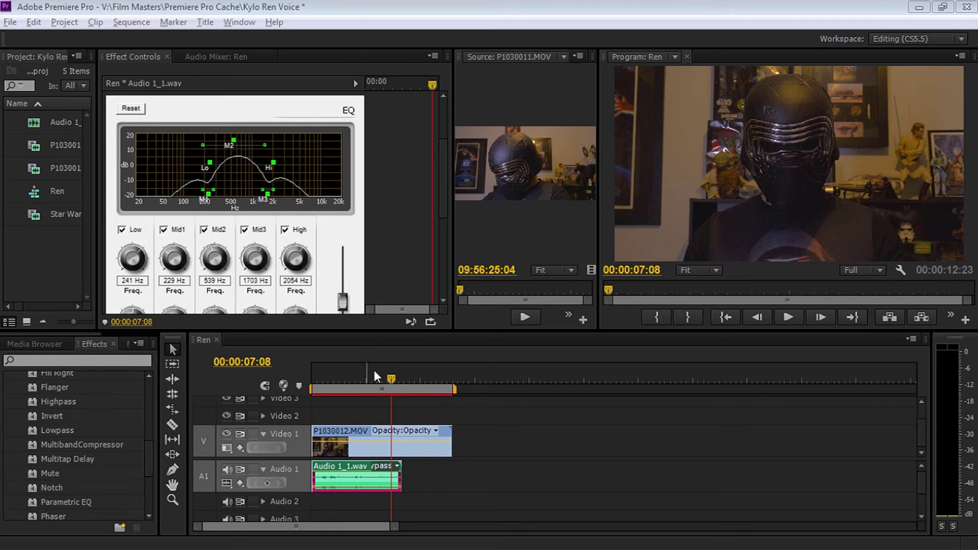
Raise the EQ High band through 5452 Hz to 6737 Hz, replaying the voice between changes
{"action": "left_click_drag", "start_coordinate": [392, 379], "coordinate": [310, 378]}
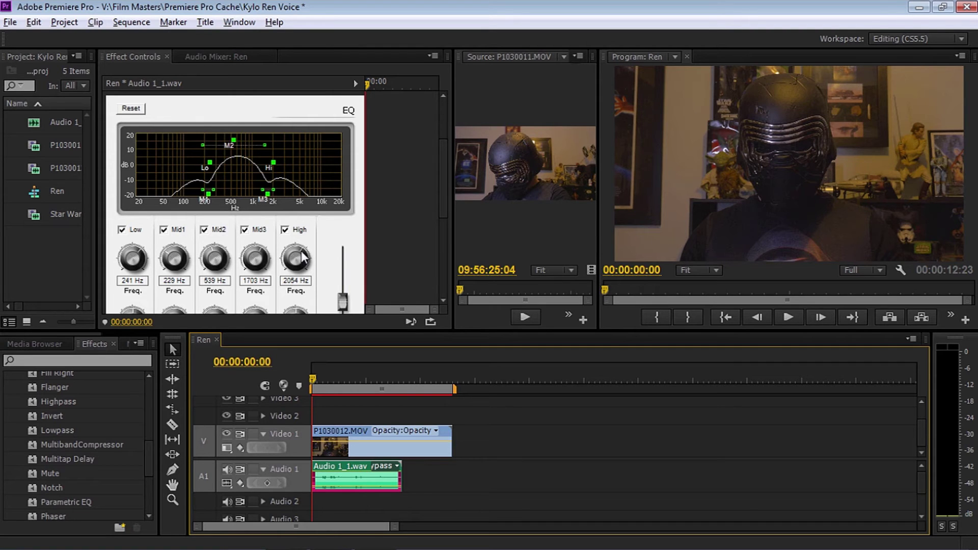
{"action": "left_click_drag", "start_coordinate": [302, 257], "coordinate": [333, 254]}
{"action": "key", "text": "space"}
{"action": "key", "text": "space"}
{"action": "left_click_drag", "start_coordinate": [417, 382], "coordinate": [309, 387]}
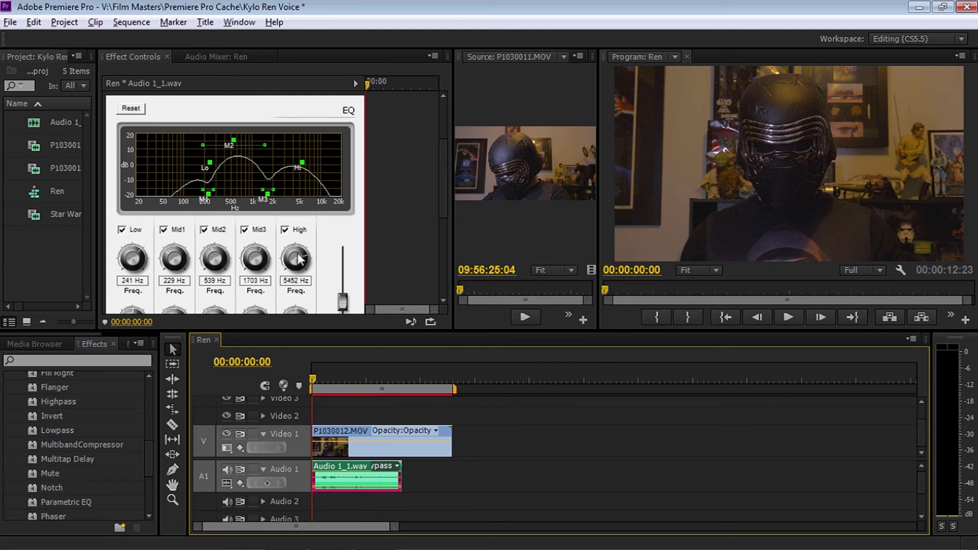
{"action": "key", "text": "space"}
{"action": "left_click_drag", "start_coordinate": [306, 261], "coordinate": [309, 258]}
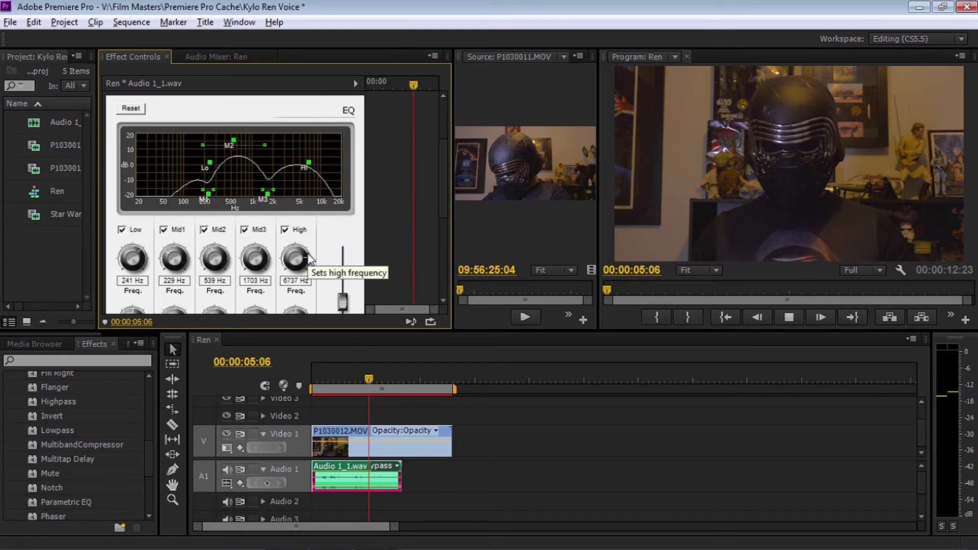
{"action": "key", "text": "space"}
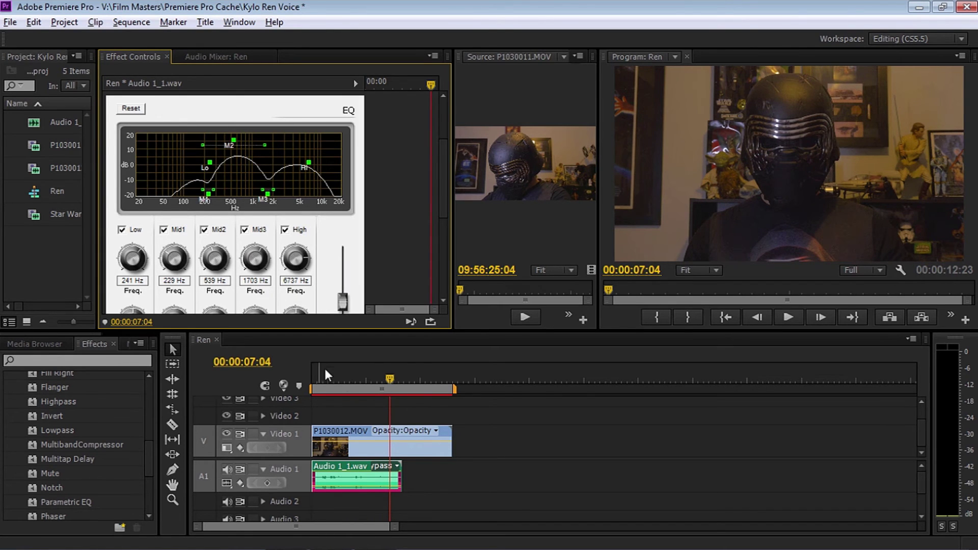
{"action": "left_click_drag", "start_coordinate": [389, 381], "coordinate": [291, 376]}
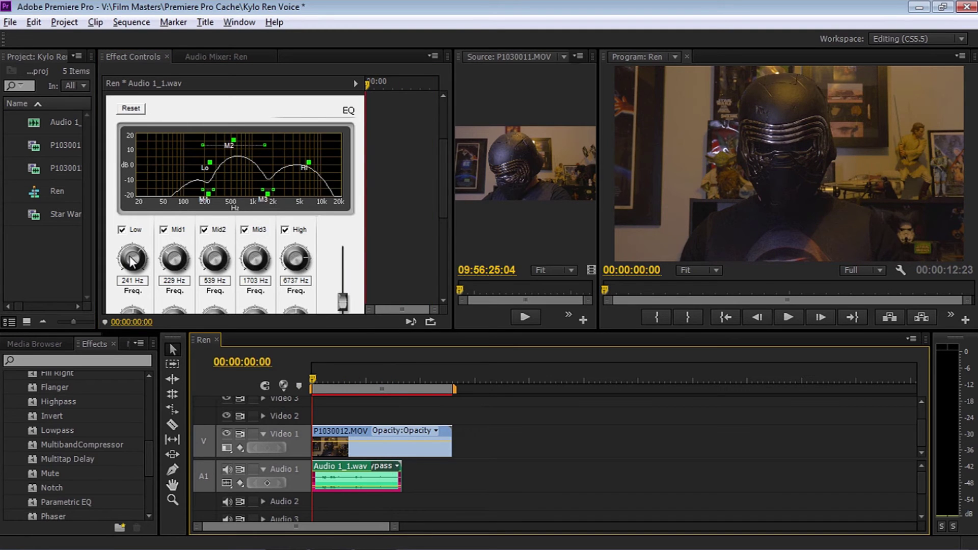
Lower the EQ's Low band frequency to 50 Hz while playing the voice back
{"action": "key", "text": "space"}
{"action": "mouse_move", "coordinate": [128, 261]}
{"action": "left_mouse_down"}
{"action": "mouse_move", "coordinate": [101, 258]}
{"action": "mouse_move", "coordinate": [99, 270]}
{"action": "mouse_move", "coordinate": [118, 260]}
{"action": "left_mouse_up"}
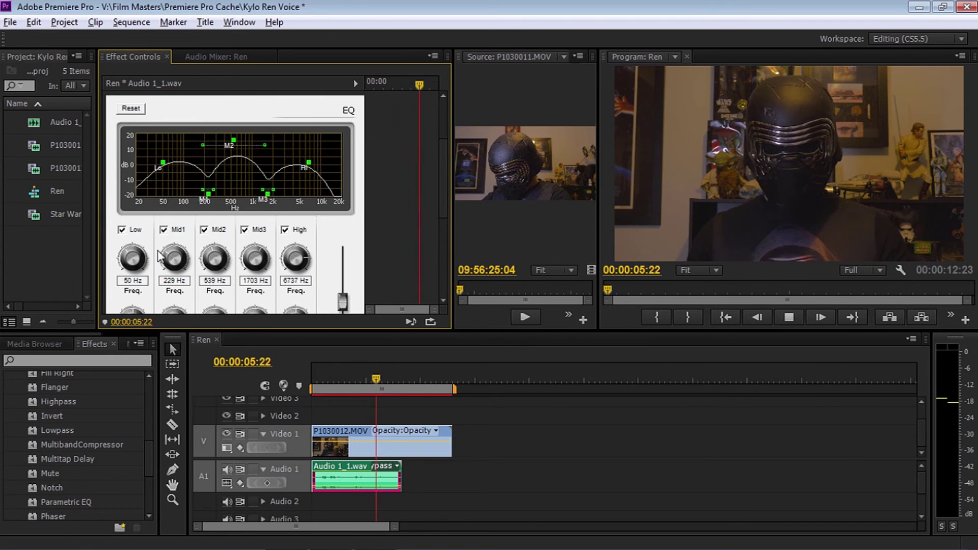
{"action": "key", "text": "space"}
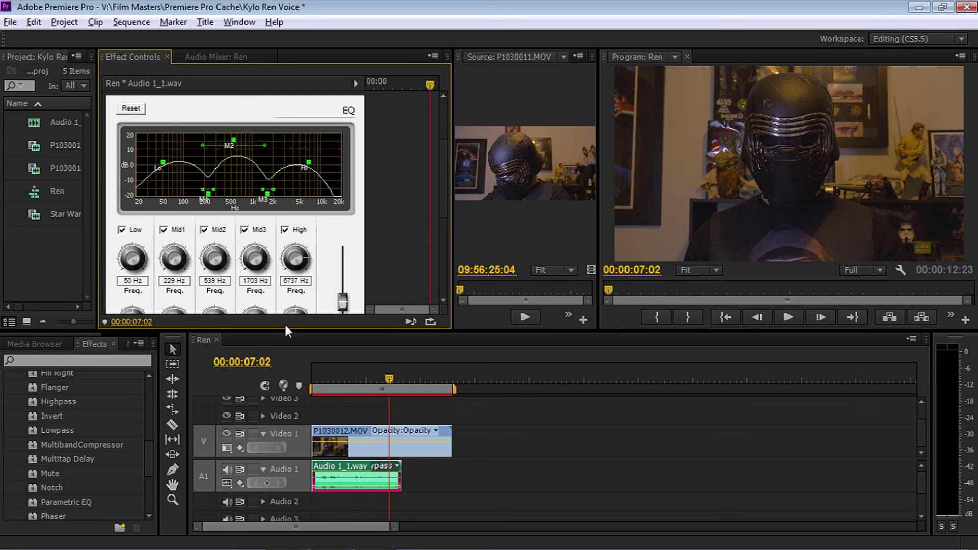
{"action": "key", "text": "Home"}
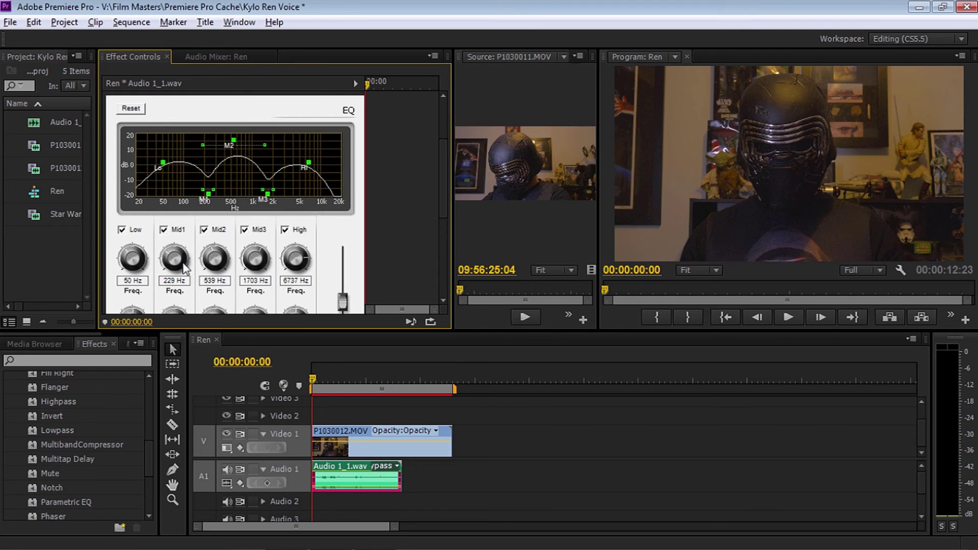
Lower the Mid1 band frequency to 152 Hz and audition the result
{"action": "left_click_drag", "start_coordinate": [183, 264], "coordinate": [173, 265]}
{"action": "key", "text": "space"}
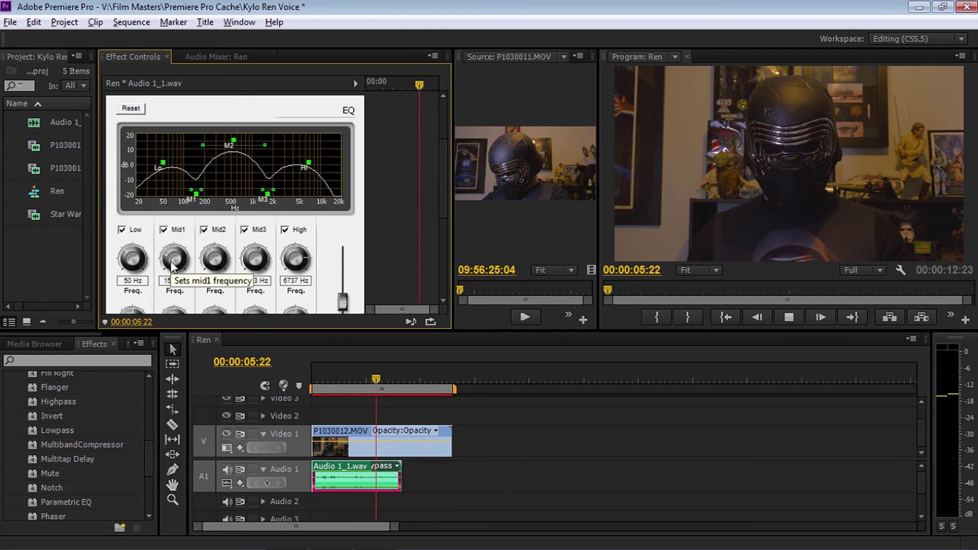
{"action": "key", "text": "space"}
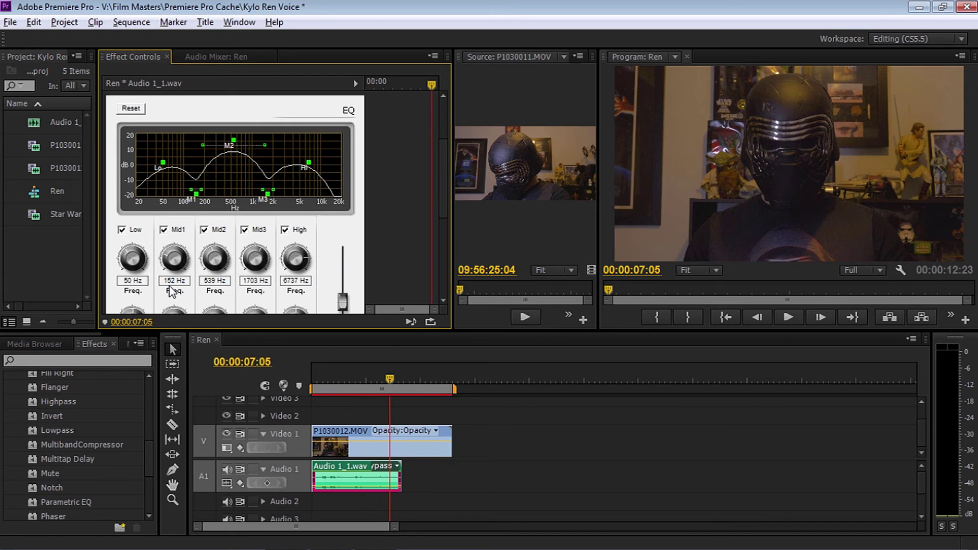
{"action": "key", "text": "Home"}
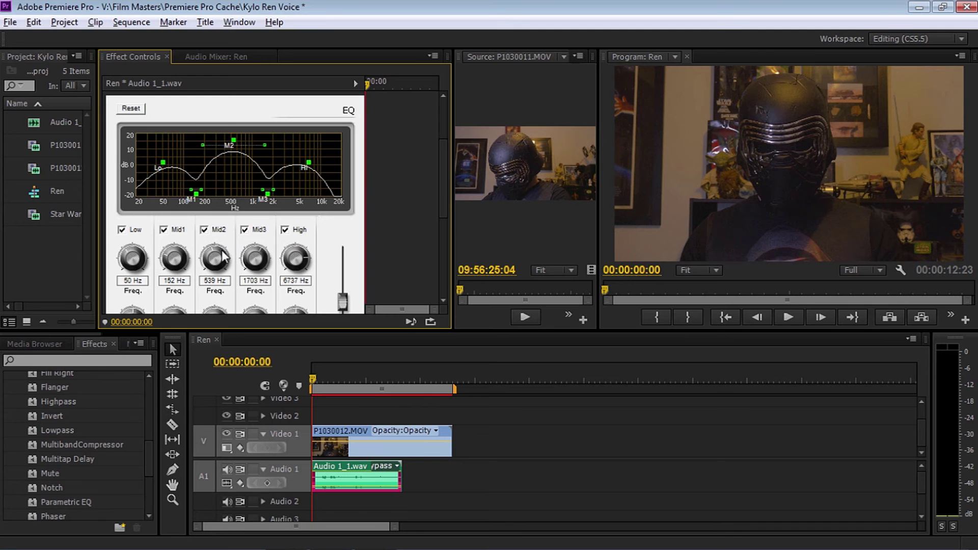
Raise the Mid2 band frequency to 1274 Hz while listening to the voice
{"action": "key", "text": "space"}
{"action": "left_click_drag", "start_coordinate": [219, 270], "coordinate": [231, 258]}
{"action": "key", "text": "space"}
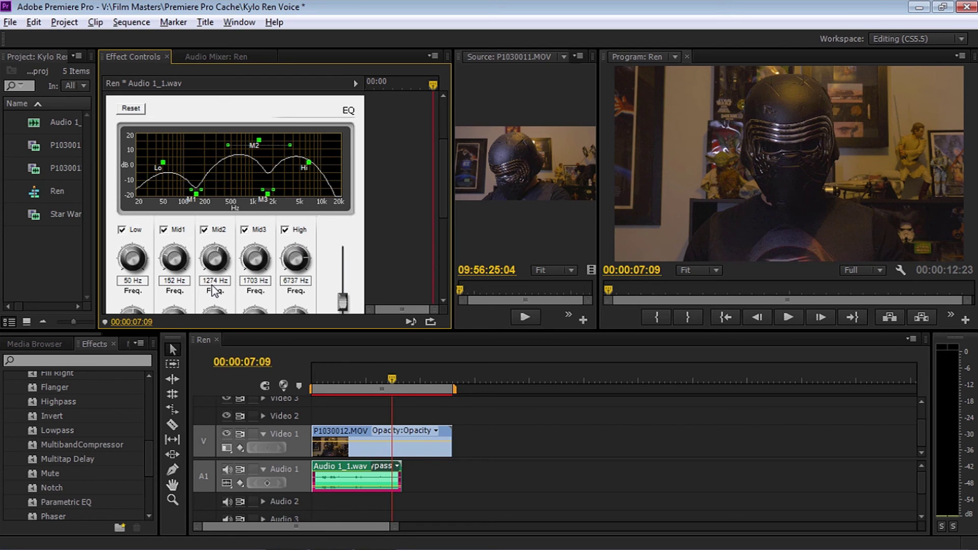
{"action": "key", "text": "Home"}
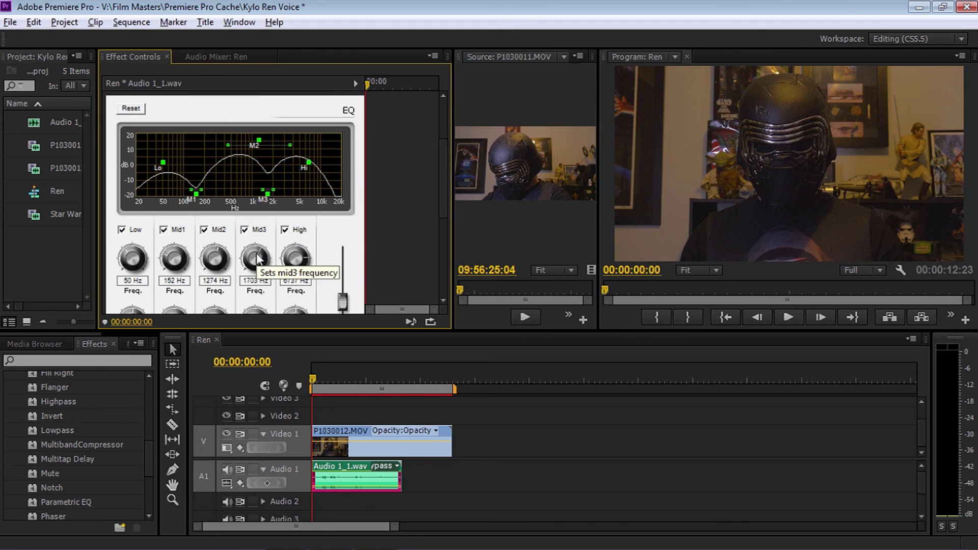
Set the Mid3 band frequency to 1282 Hz and replay the fully equalized voice from the start
{"action": "key", "text": "space"}
{"action": "left_click_drag", "start_coordinate": [257, 258], "coordinate": [258, 263]}
{"action": "key", "text": "space"}
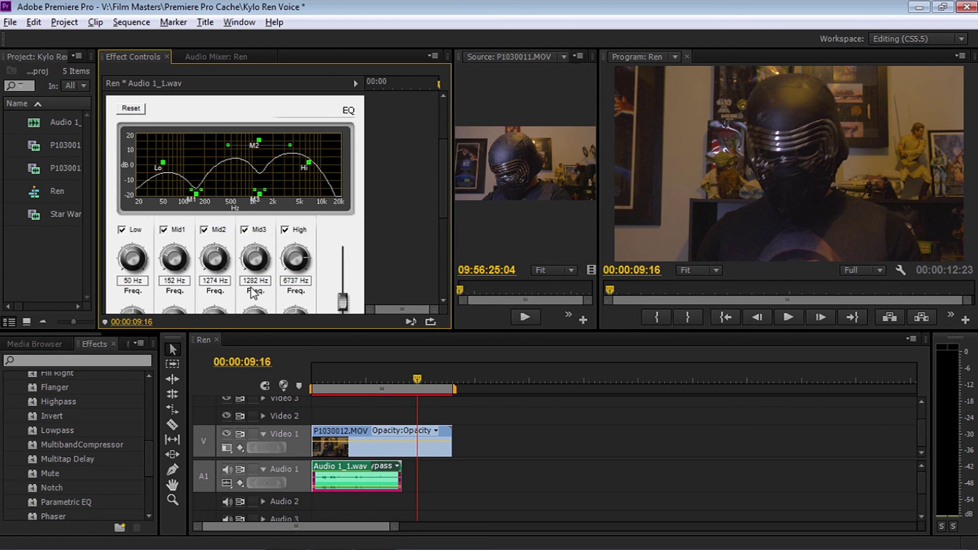
{"action": "left_click_drag", "start_coordinate": [418, 381], "coordinate": [311, 383]}
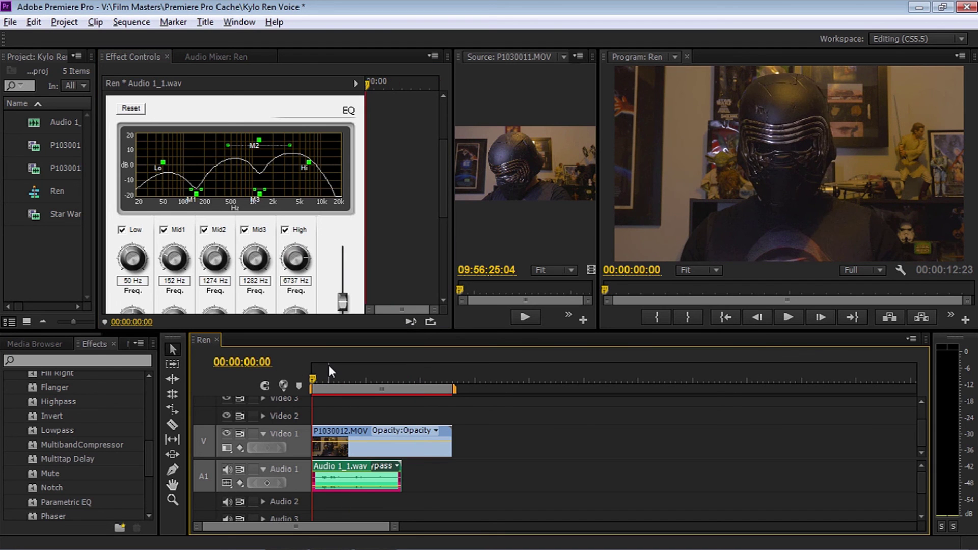
{"action": "key", "text": "space"}
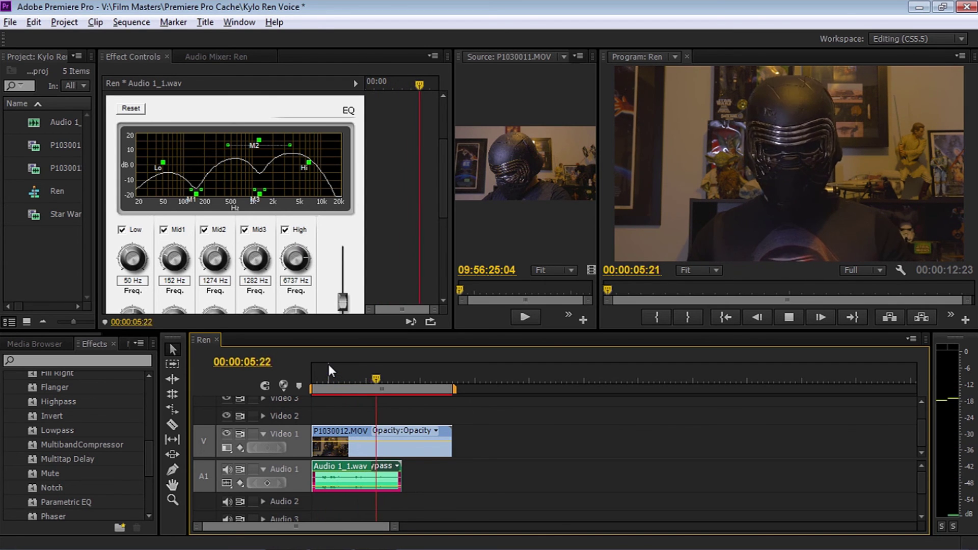
{"action": "key", "text": "space"}
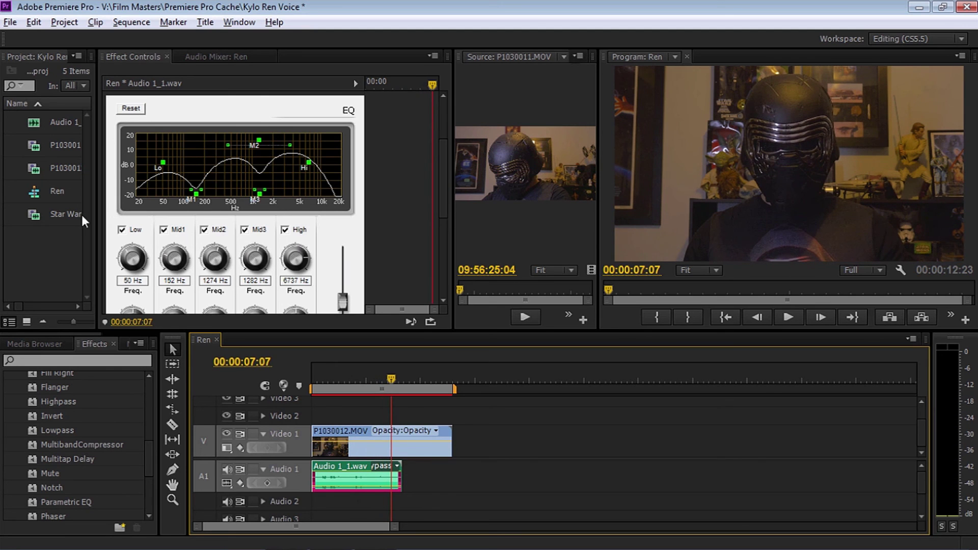
Play the Star Wars clip from 52 s in the Source monitor, then replay the Ren sequence for comparison
{"action": "double_click", "coordinate": [32, 213]}
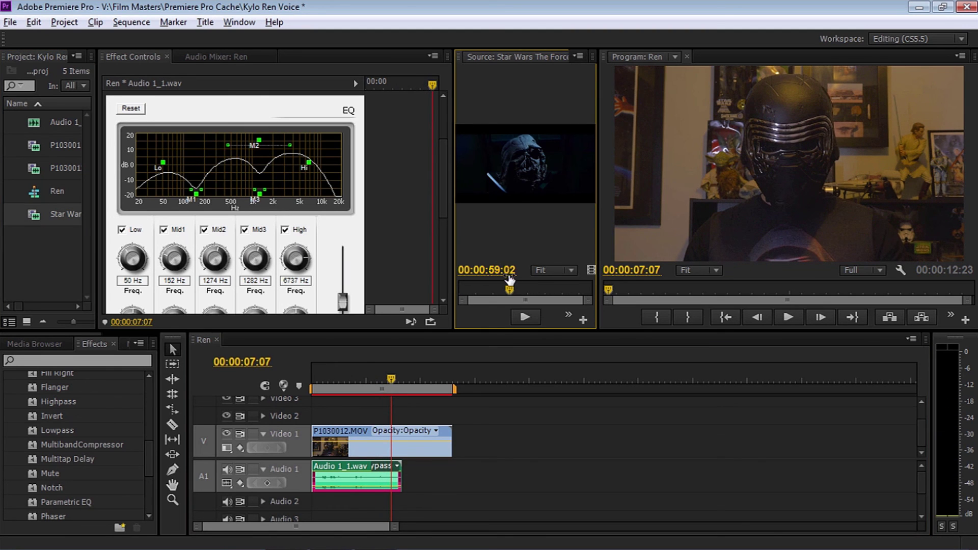
{"action": "left_click_drag", "start_coordinate": [511, 287], "coordinate": [503, 288]}
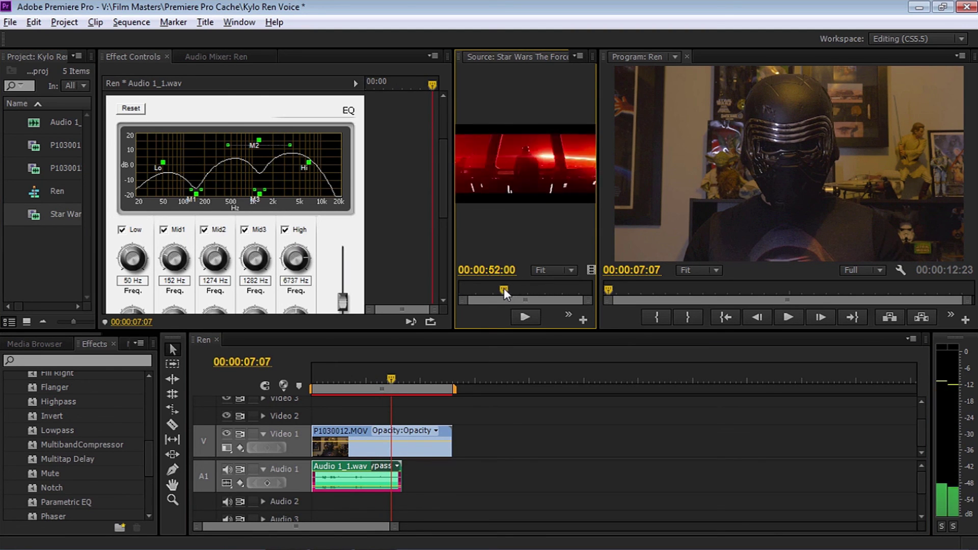
{"action": "key", "text": "space"}
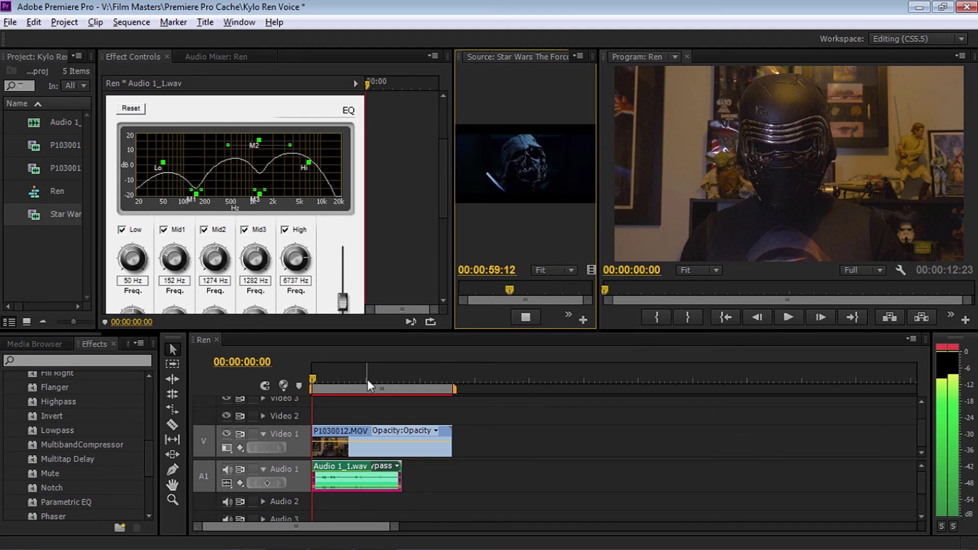
{"action": "key", "text": "space"}
{"action": "left_click", "coordinate": [313, 377]}
{"action": "key", "text": "space"}
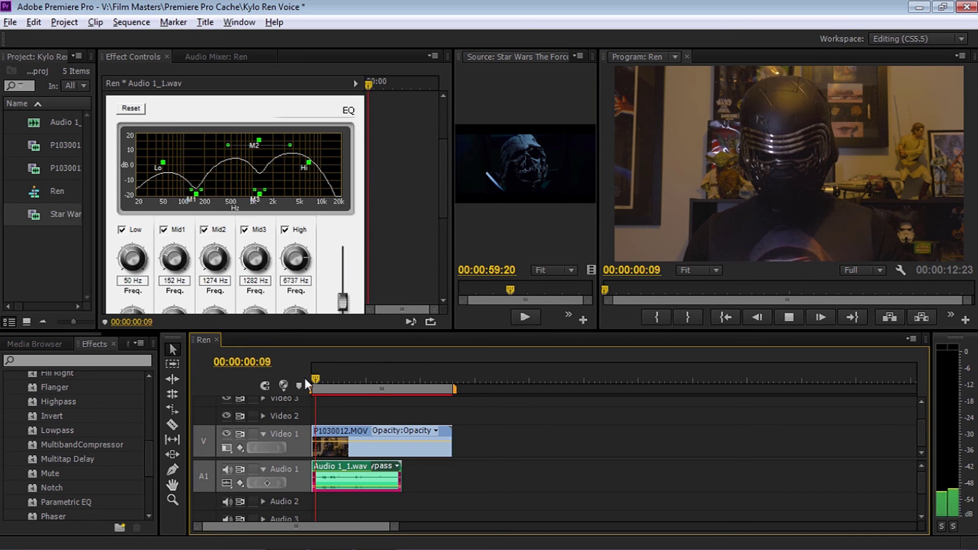